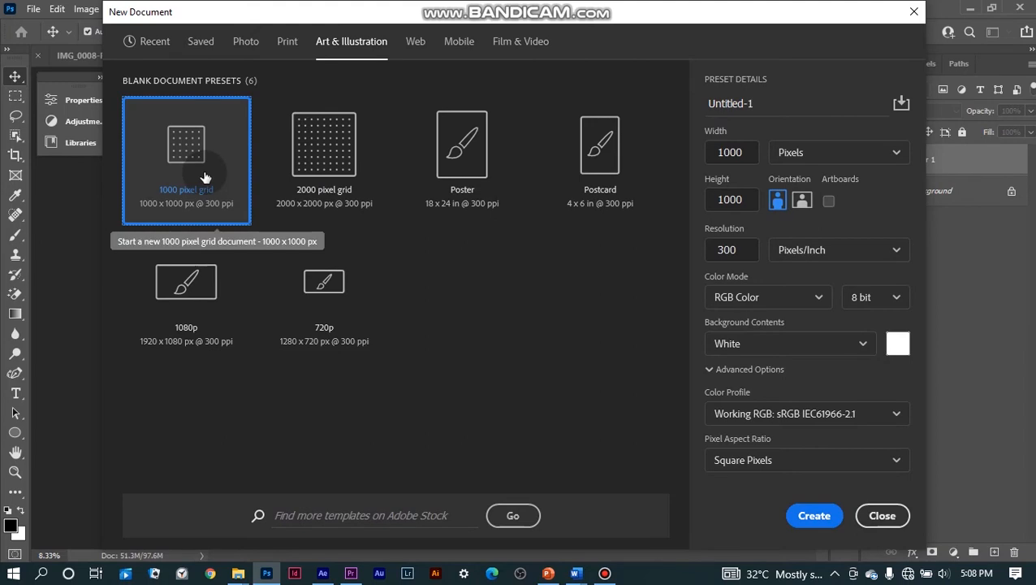
Name the new document CANNA MAIZE MEALPOSTER
{"action": "left_click", "coordinate": [760, 104]}
{"action": "key", "text": "BackSpace"}
{"action": "key", "text": "BackSpace"}
{"action": "key", "text": "BackSpace"}
{"action": "key", "text": "BackSpace"}
{"action": "key", "text": "BackSpace"}
{"action": "key", "text": "BackSpace"}
{"action": "key", "text": "BackSpace"}
{"action": "key", "text": "BackSpace"}
{"action": "key", "text": "BackSpace"}
{"action": "key", "text": "BackSpace"}
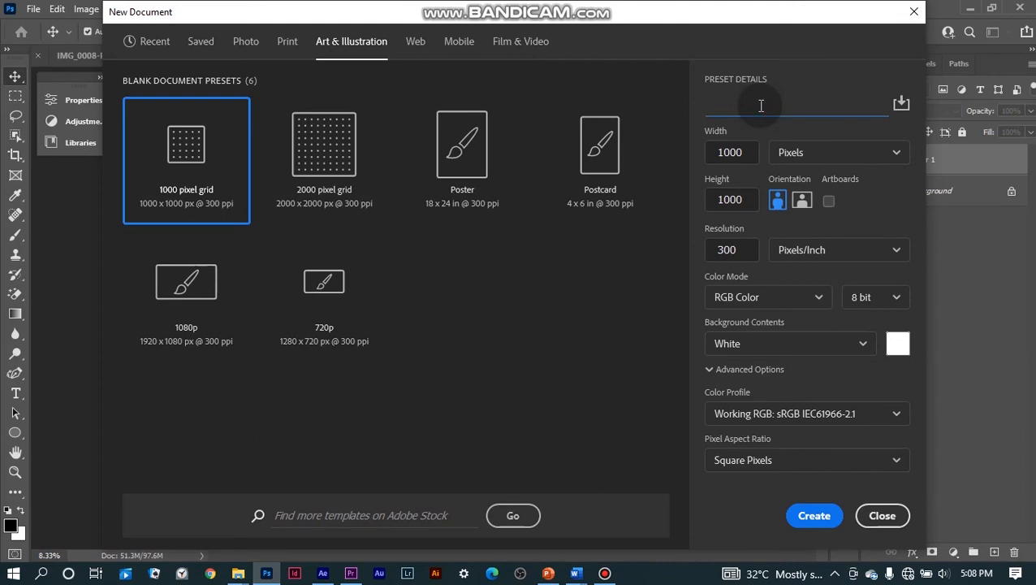
{"action": "type", "text": "CANNA MAIZE MEALPOSTER"}
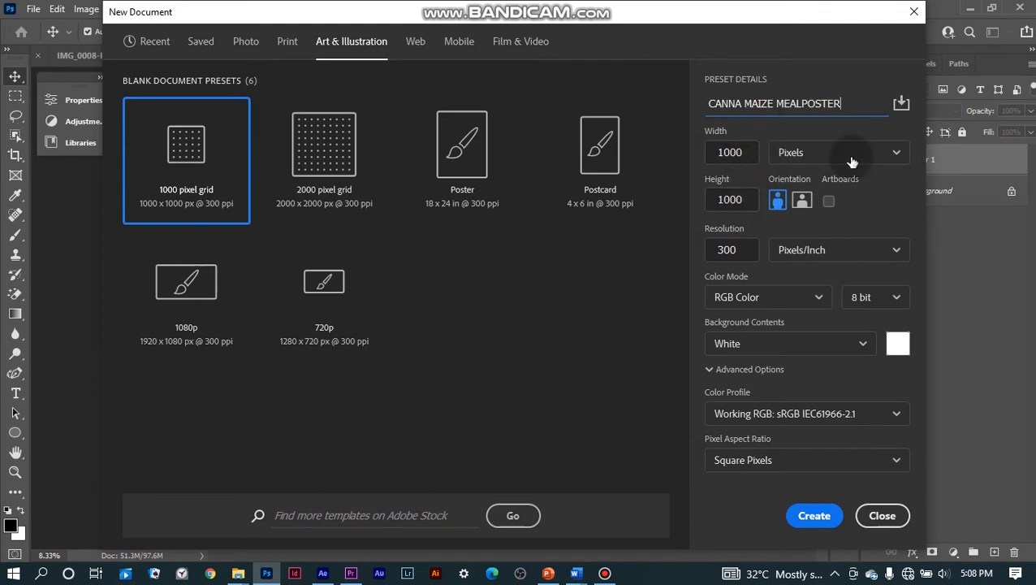
Create the document at 1000 x 1000 pixels and 300 pixels/inch, in 8 bit RGB Color with a white background
{"action": "left_click", "coordinate": [900, 154]}
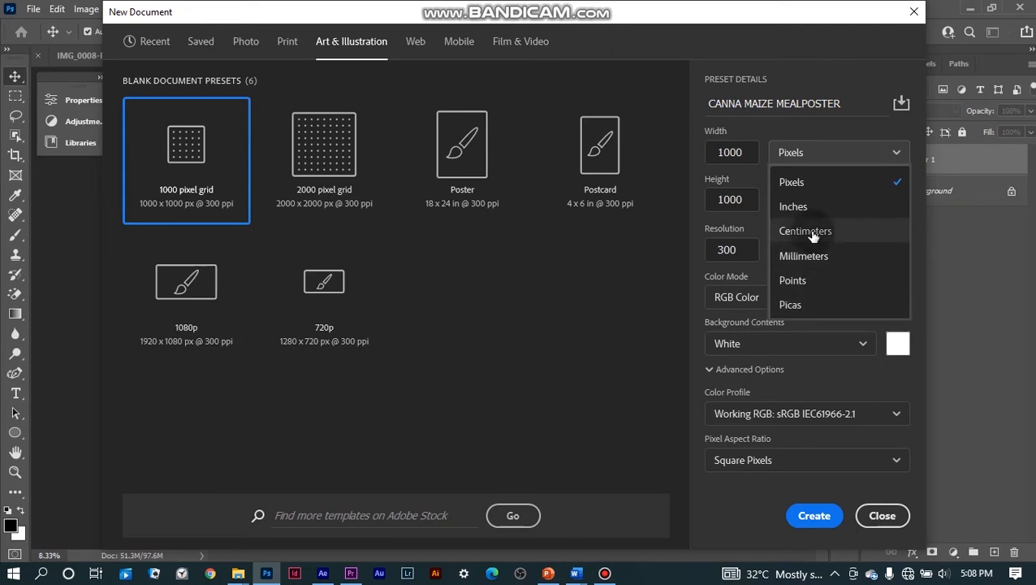
{"action": "left_click", "coordinate": [881, 152]}
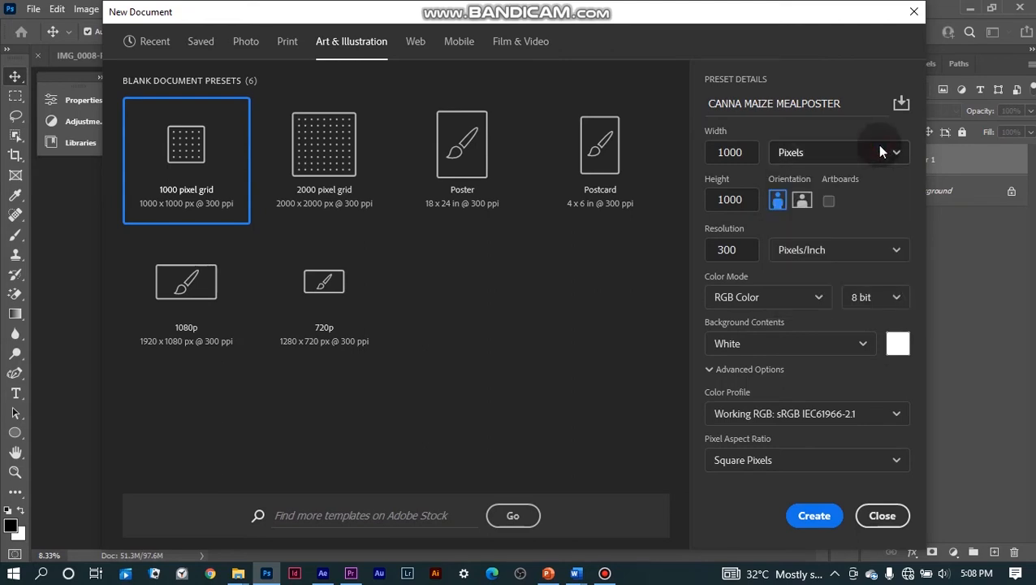
{"action": "left_click", "coordinate": [900, 251]}
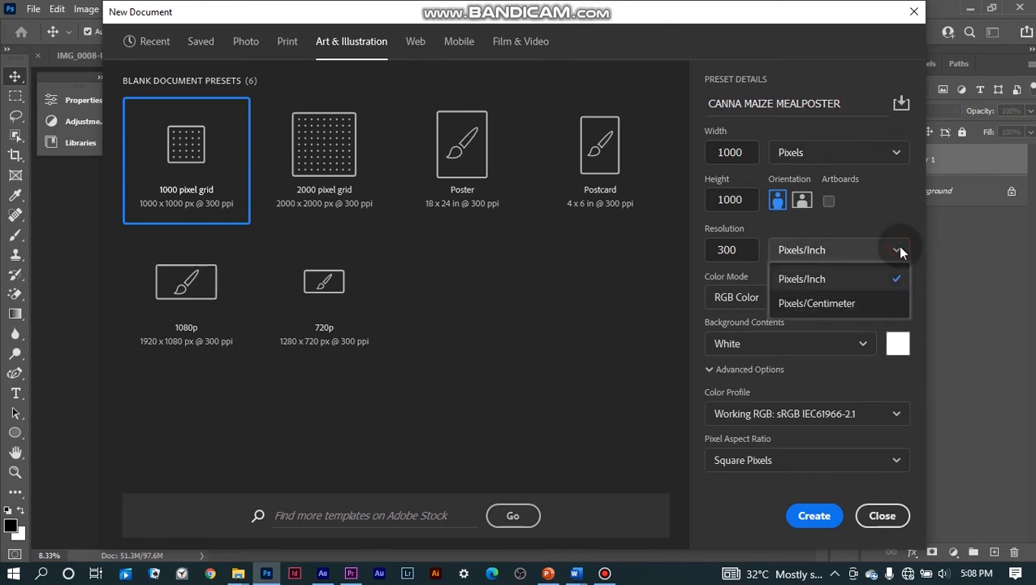
{"action": "left_click", "coordinate": [820, 277]}
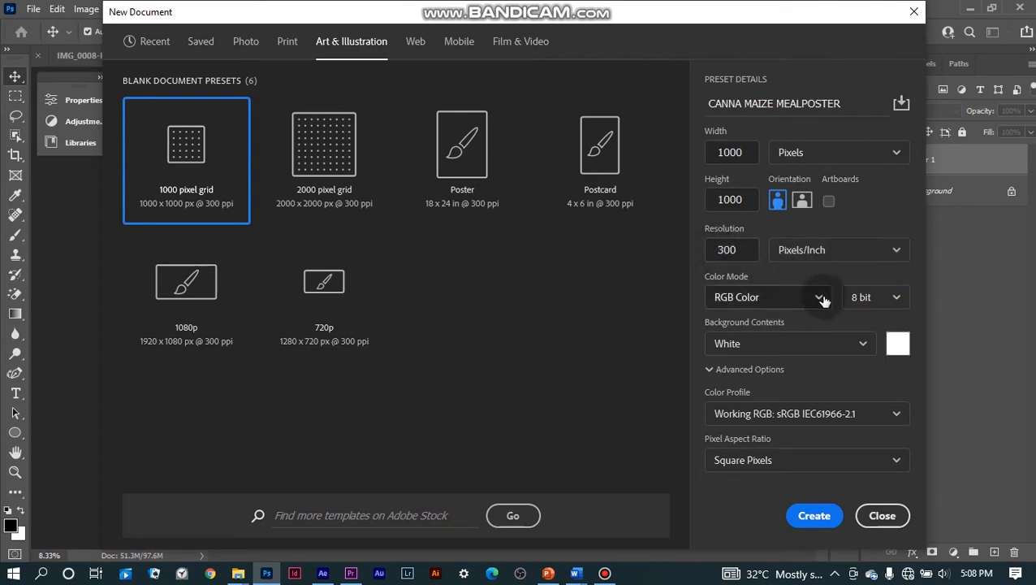
{"action": "left_click", "coordinate": [897, 299]}
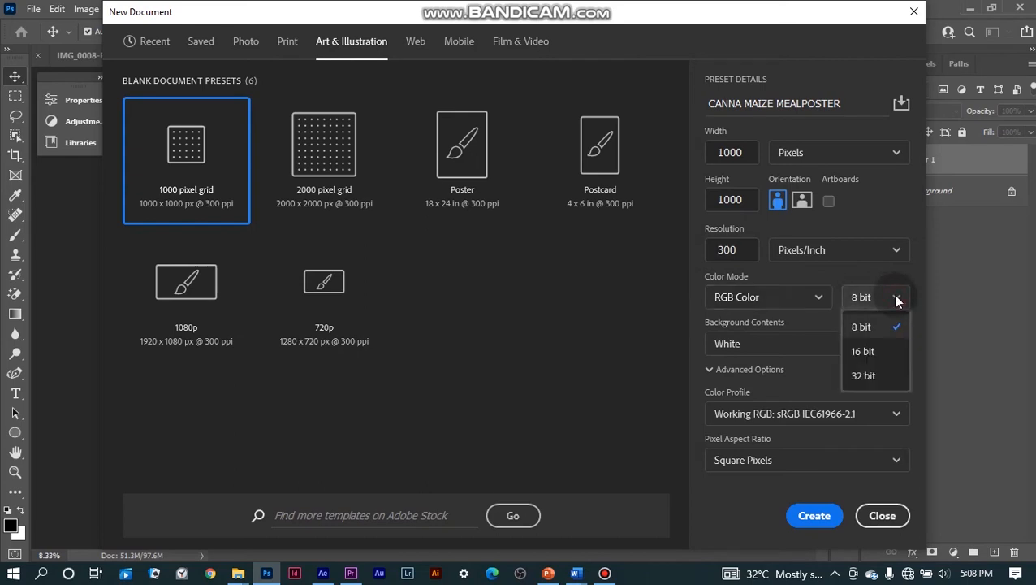
{"action": "left_click", "coordinate": [896, 299]}
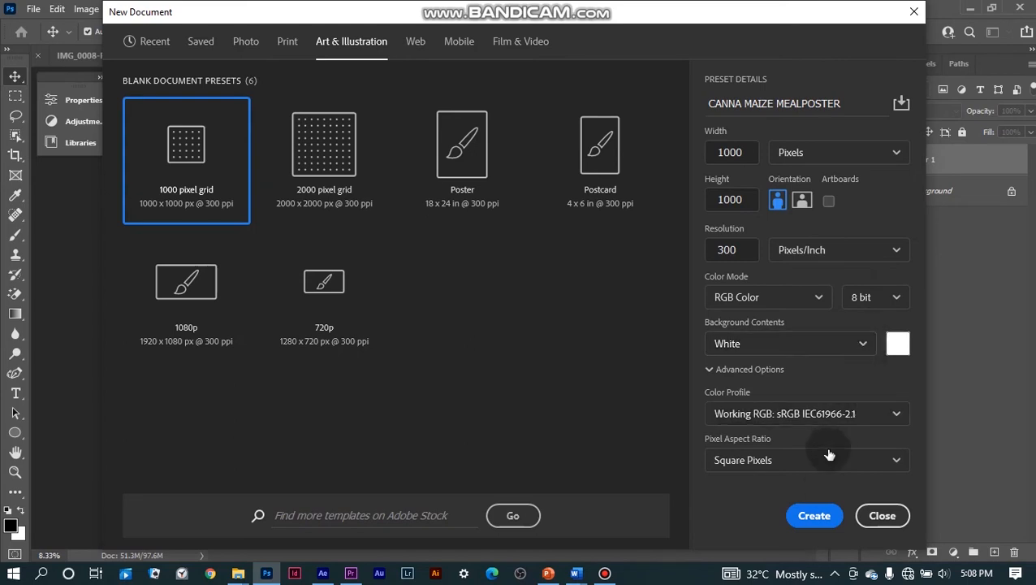
{"action": "left_click", "coordinate": [823, 514]}
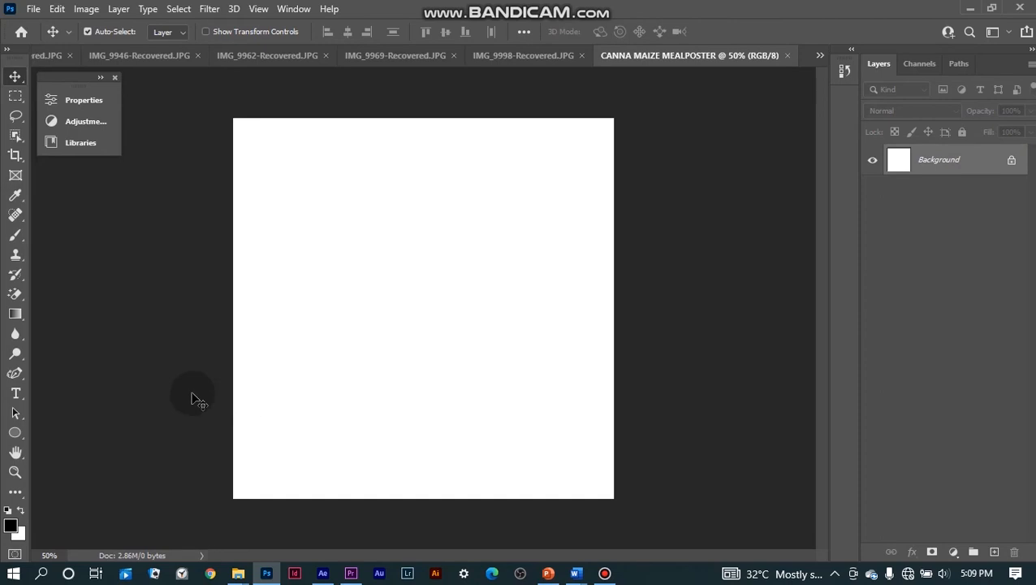
Switch to File Explorer and open the WEEKLY OBSERVER folder
{"action": "left_click", "coordinate": [238, 574]}
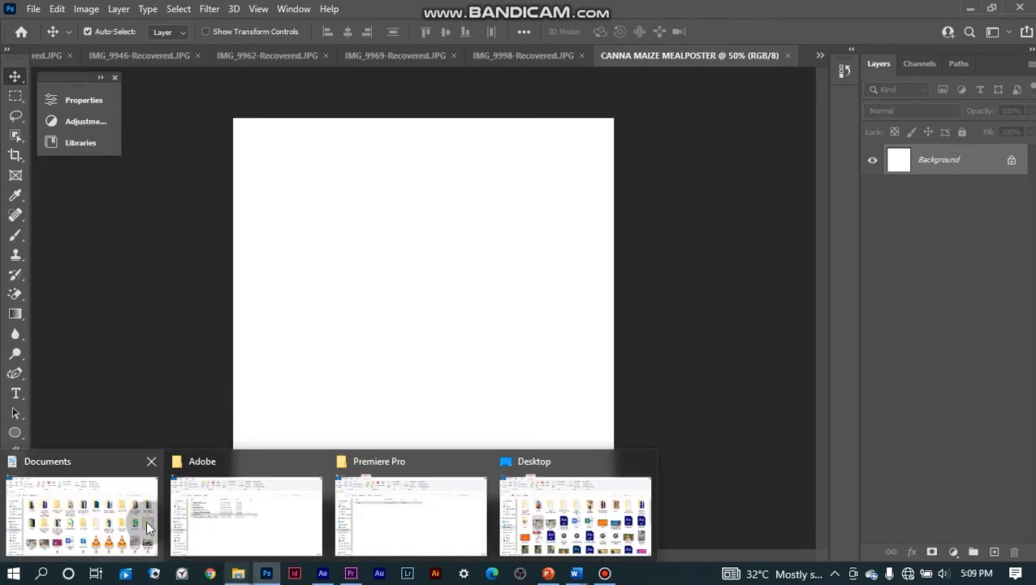
{"action": "left_click", "coordinate": [136, 519]}
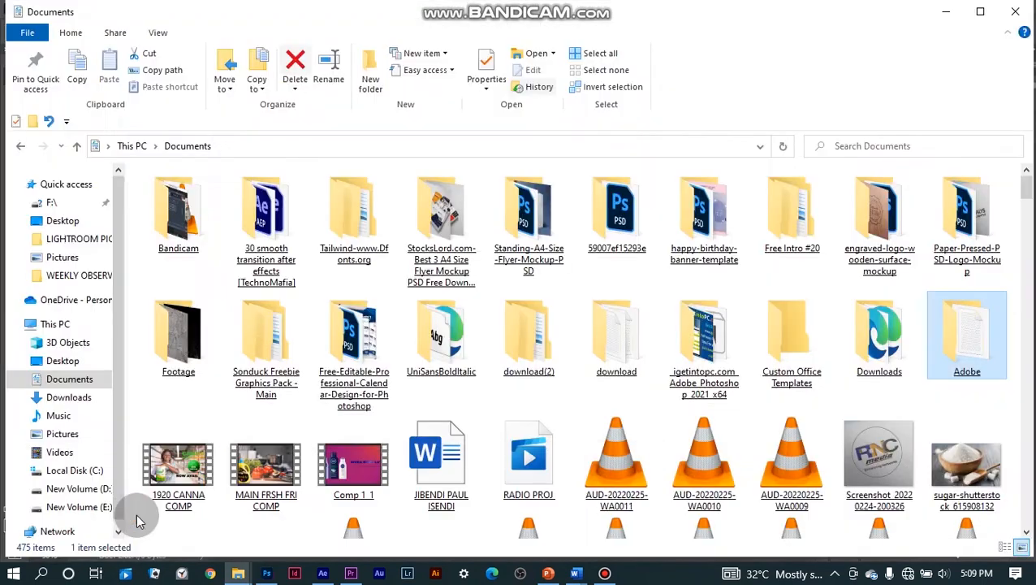
{"action": "left_click", "coordinate": [76, 276]}
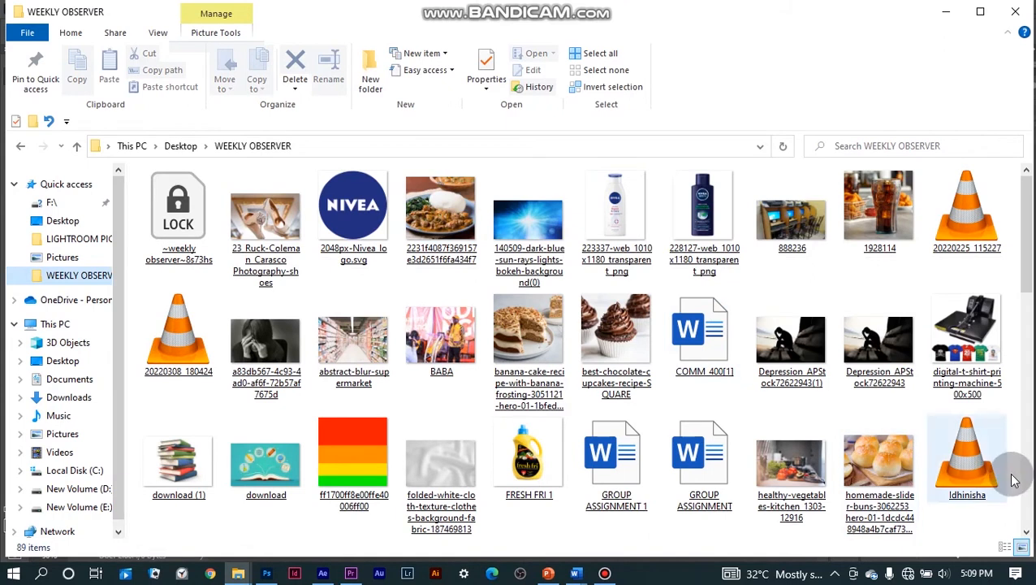
Place the abstract-blur-supermarket image from the WEEKLY OBSERVER folder onto the poster canvas in Photoshop
{"action": "left_click", "coordinate": [540, 487]}
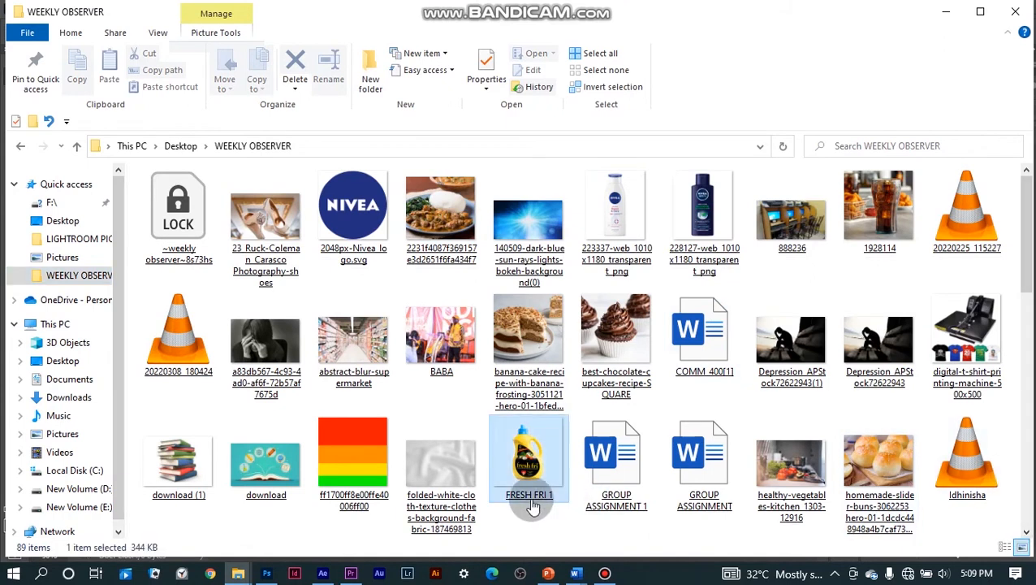
{"action": "left_click", "coordinate": [1027, 532]}
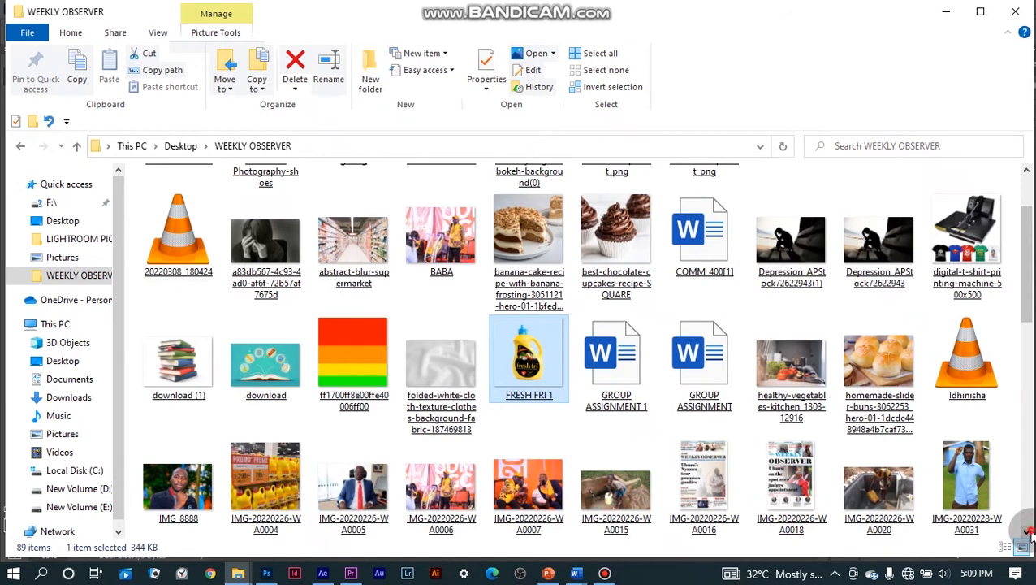
{"action": "left_click", "coordinate": [1028, 532]}
{"action": "left_click", "coordinate": [1028, 532]}
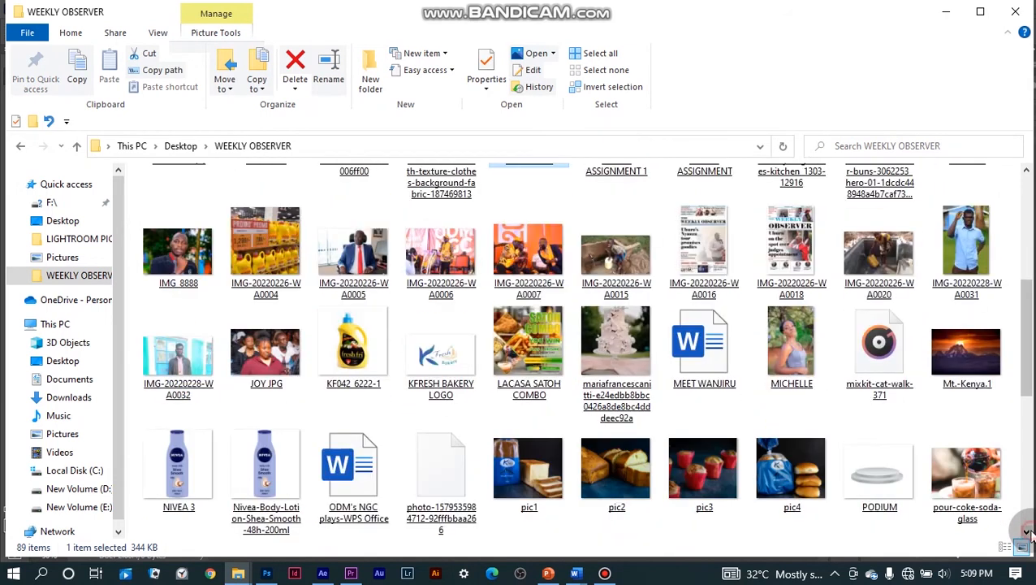
{"action": "left_click", "coordinate": [1028, 532]}
{"action": "left_click", "coordinate": [1028, 532]}
{"action": "left_click", "coordinate": [1028, 532]}
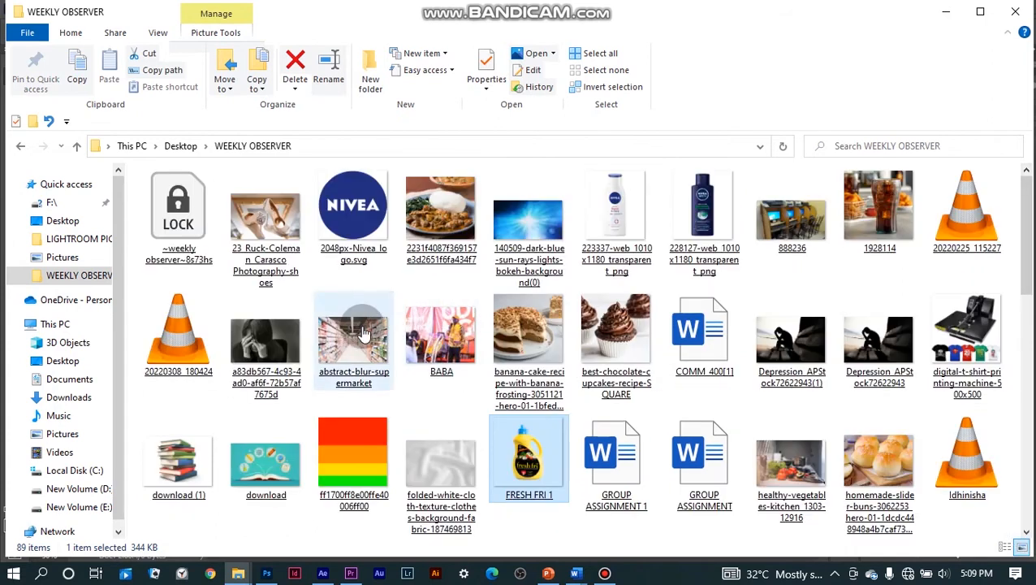
{"action": "left_click", "coordinate": [363, 333]}
{"action": "left_click_drag", "start_coordinate": [363, 333], "coordinate": [408, 339]}
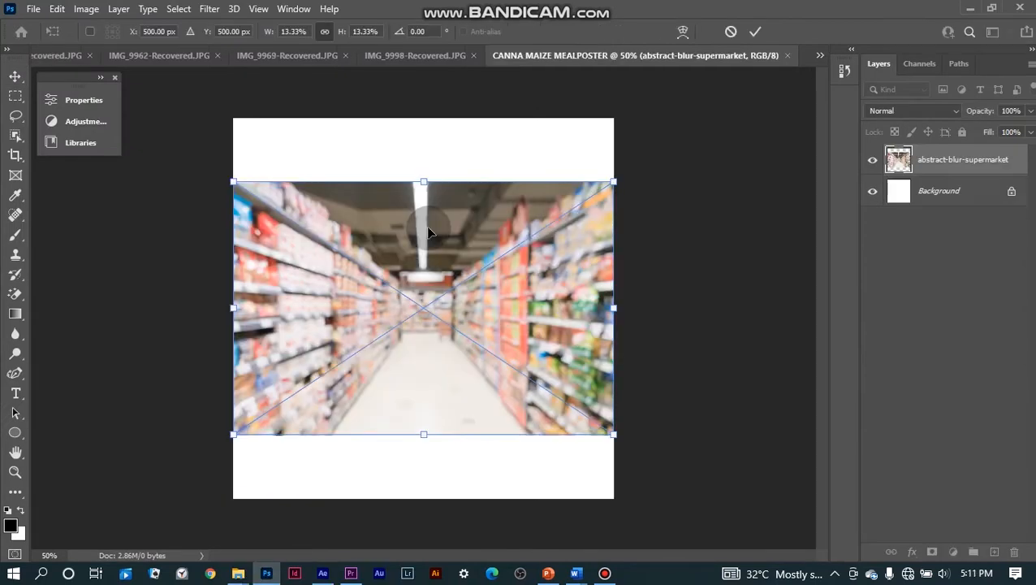
{"action": "left_click", "coordinate": [755, 32]}
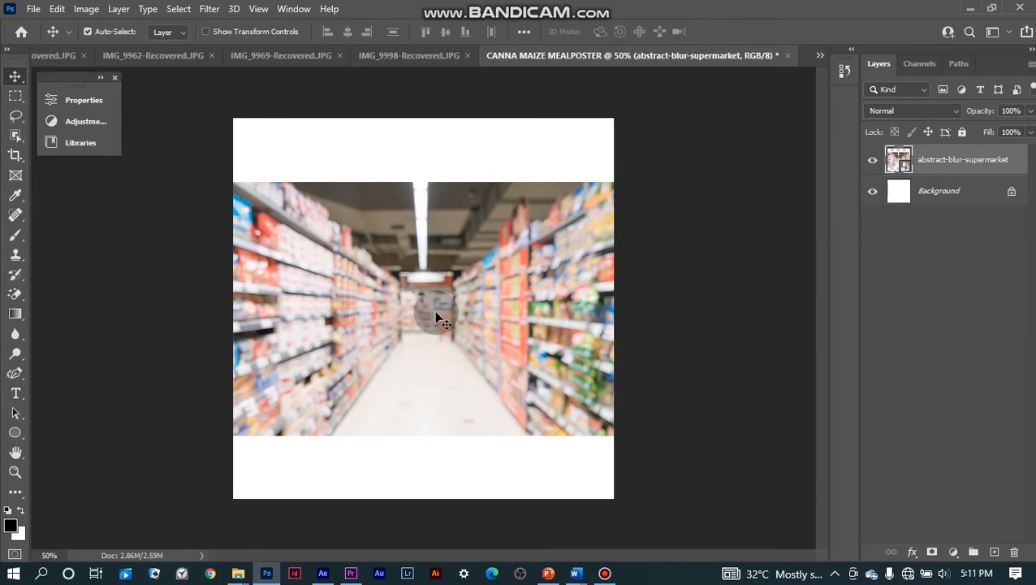
Scale the supermarket image proportionally to 20.33% so that it covers the whole canvas
{"action": "key", "text": "ctrl"}
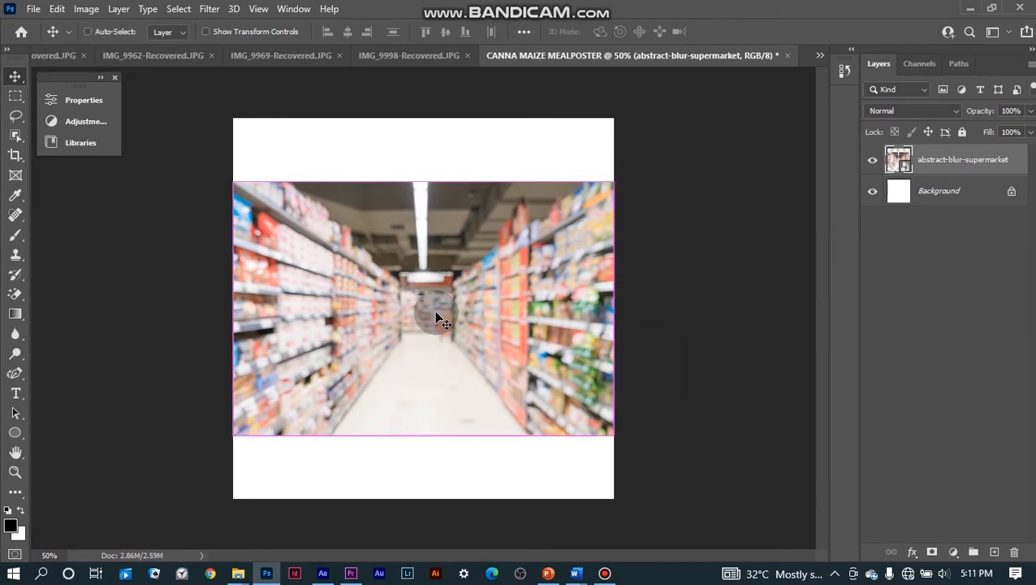
{"action": "key", "text": "ctrl+t"}
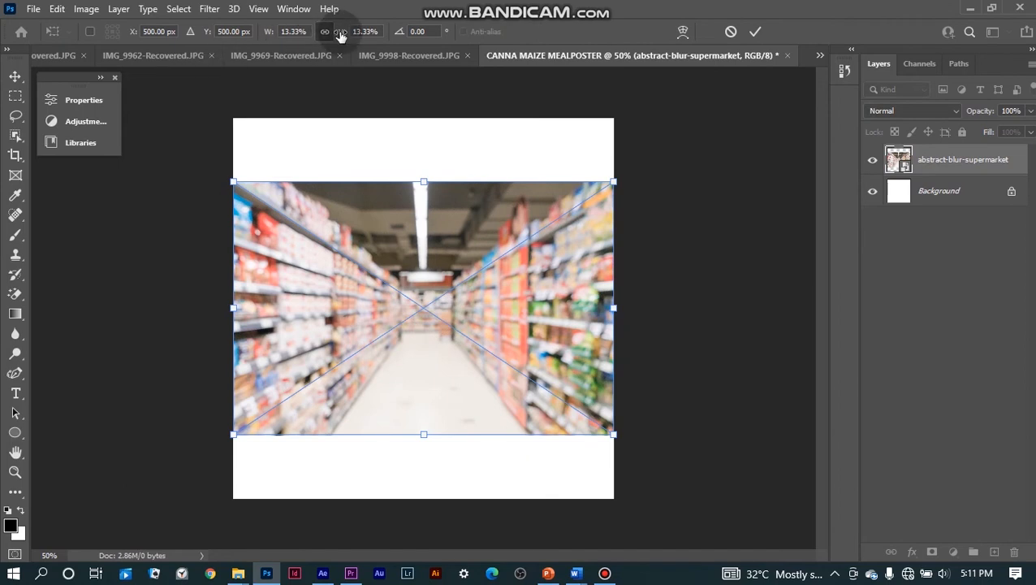
{"action": "left_click_drag", "start_coordinate": [342, 35], "coordinate": [347, 34]}
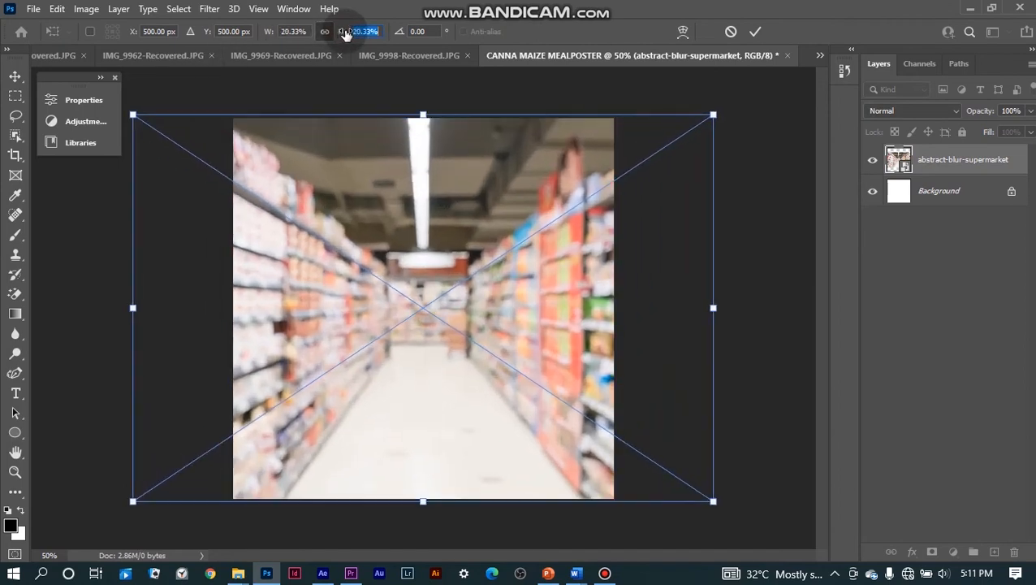
{"action": "left_click", "coordinate": [755, 33]}
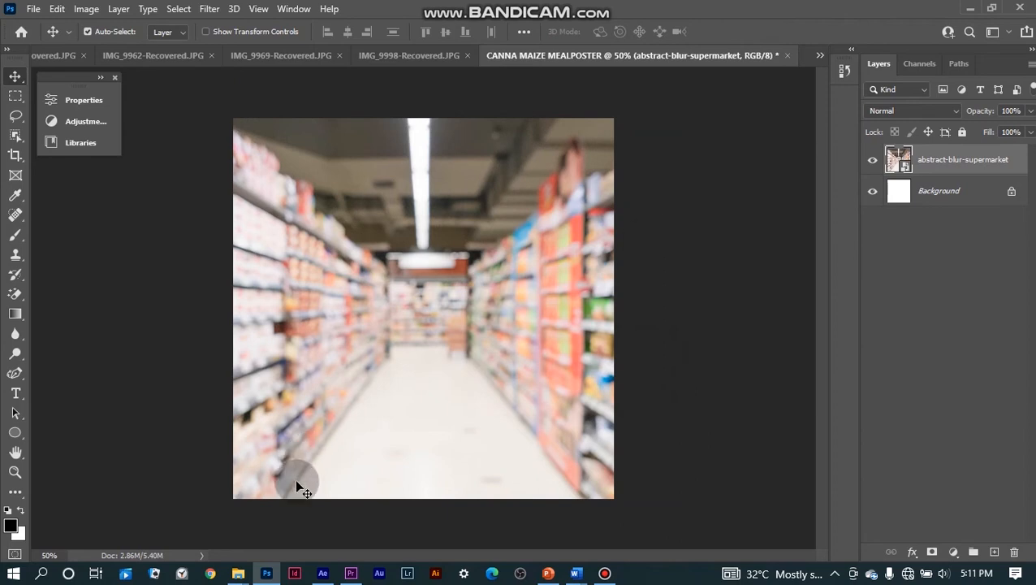
Place the striped red, orange, yellow and green image ff1700ff8e00ffe40006ff00 from the WEEKLY OBSERVER folder onto the poster
{"action": "mouse_move", "coordinate": [239, 575]}
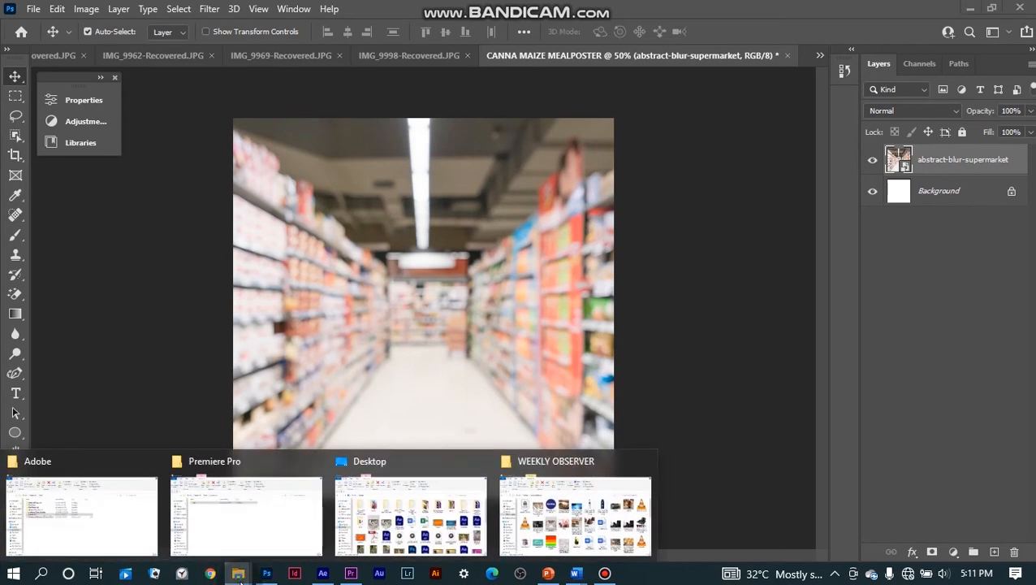
{"action": "left_click", "coordinate": [529, 511]}
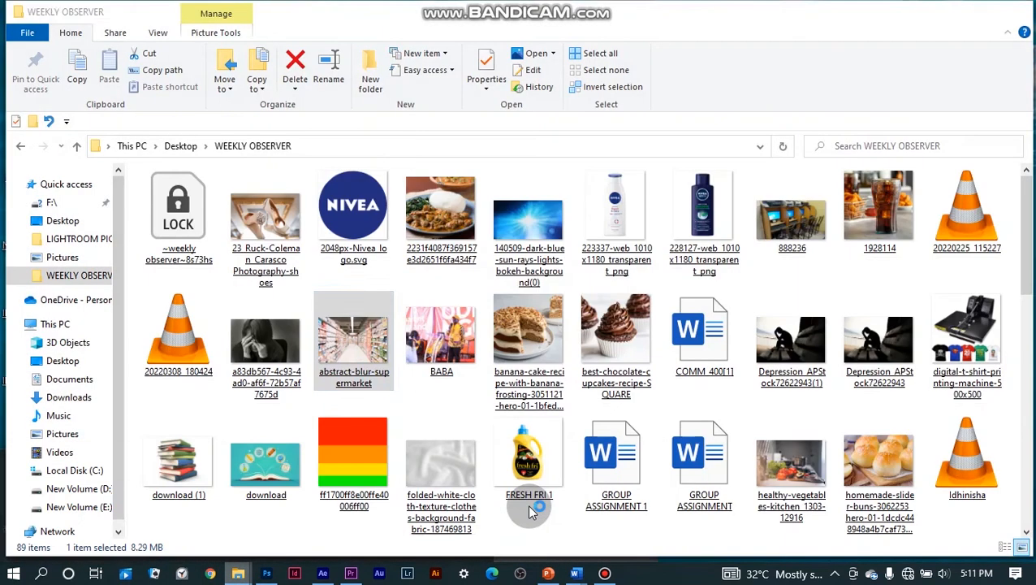
{"action": "left_click", "coordinate": [347, 437]}
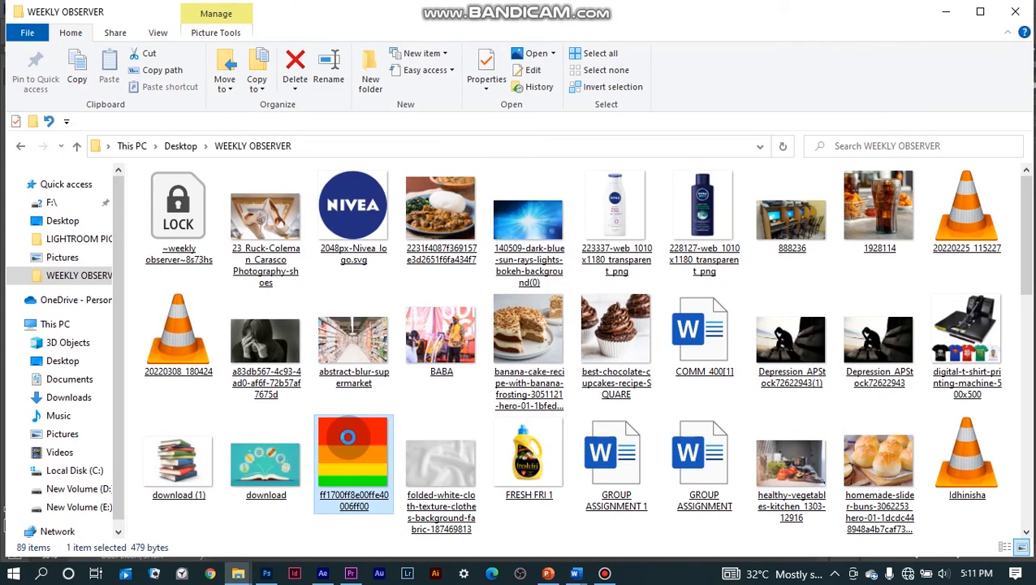
{"action": "left_click_drag", "start_coordinate": [348, 437], "coordinate": [270, 197]}
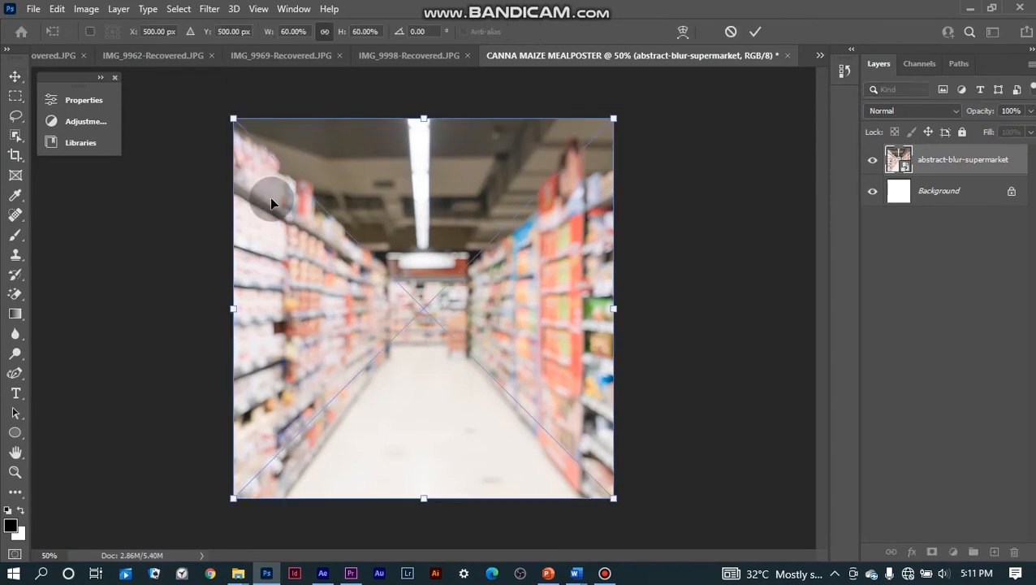
{"action": "key", "text": "Return"}
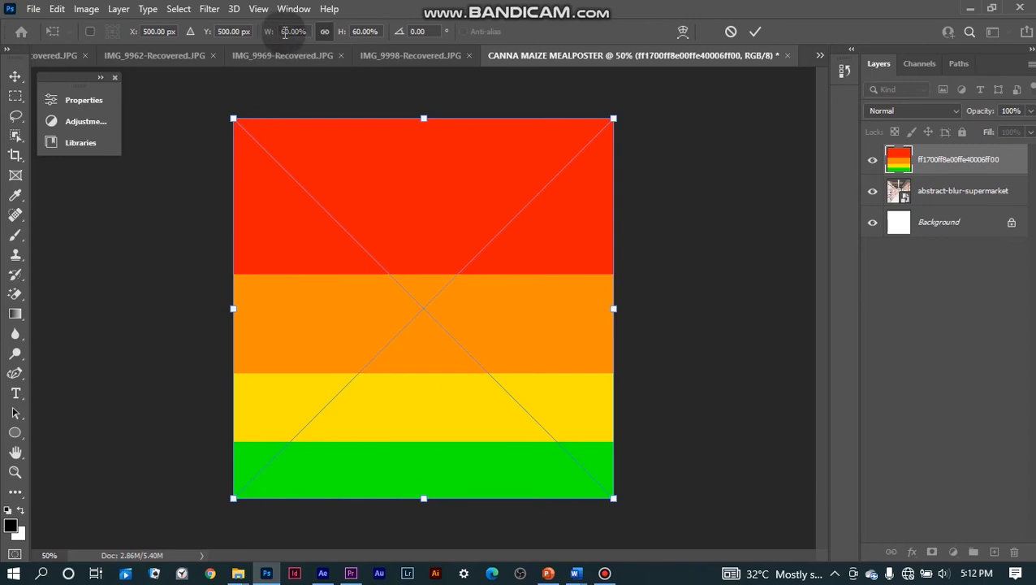
Scale the striped image to 11% and move it into the canvas's upper-left corner
{"action": "left_click_drag", "start_coordinate": [340, 35], "coordinate": [297, 33]}
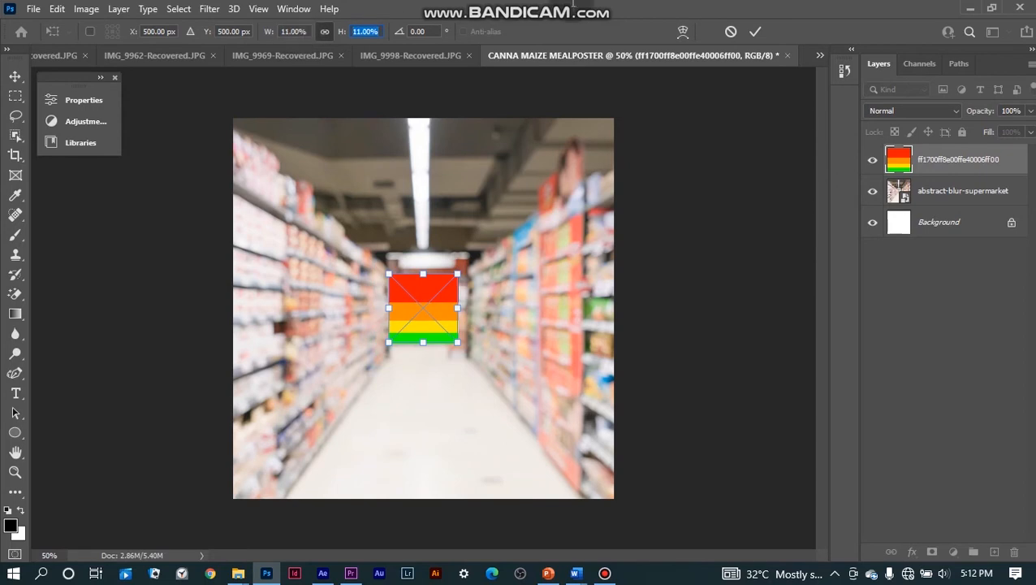
{"action": "left_click", "coordinate": [755, 31]}
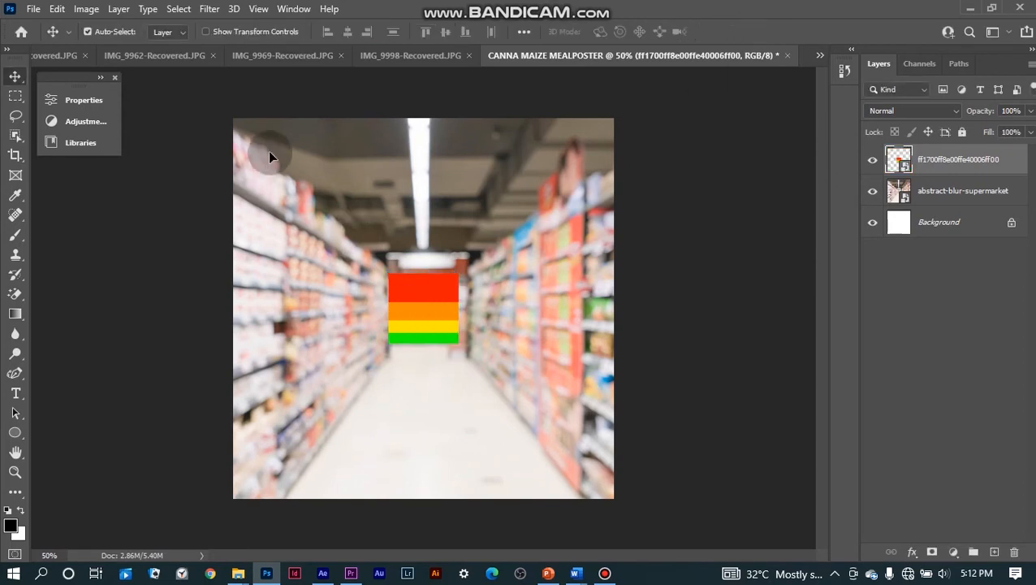
{"action": "left_click_drag", "start_coordinate": [392, 278], "coordinate": [237, 111]}
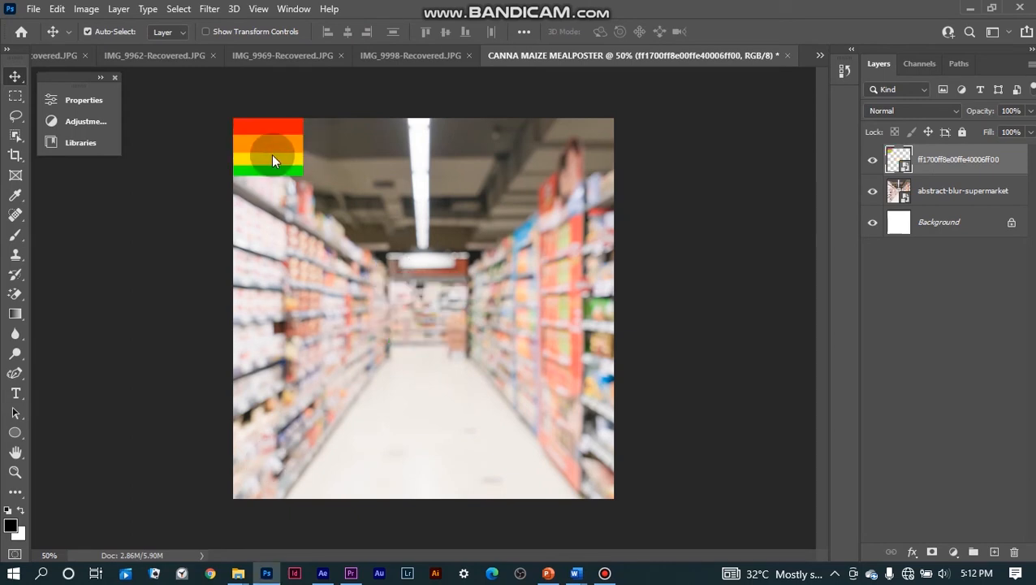
Nudge the striped image right and down to leave a small margin from the canvas's left and top edges, then deselect it
{"action": "key", "text": "Right"}
{"action": "key", "text": "Right"}
{"action": "key", "text": "Right"}
{"action": "key", "text": "Right"}
{"action": "key", "text": "Right"}
{"action": "key", "text": "Right"}
{"action": "key", "text": "Right"}
{"action": "key", "text": "Right"}
{"action": "key", "text": "Right"}
{"action": "key", "text": "Right"}
{"action": "key", "text": "Right"}
{"action": "key", "text": "Right"}
{"action": "key", "text": "Right"}
{"action": "key", "text": "Right"}
{"action": "key", "text": "Right"}
{"action": "key", "text": "Right"}
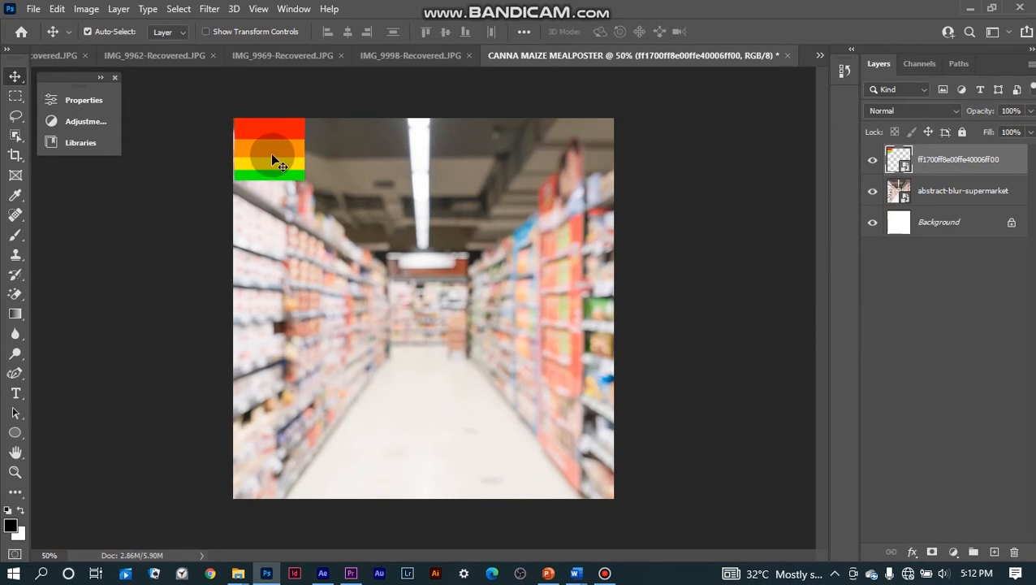
{"action": "key", "text": "Down"}
{"action": "key", "text": "Down"}
{"action": "key", "text": "Down"}
{"action": "key", "text": "Down"}
{"action": "key", "text": "Down"}
{"action": "key", "text": "Down"}
{"action": "key", "text": "Down"}
{"action": "key", "text": "Down"}
{"action": "key", "text": "Down"}
{"action": "key", "text": "Down"}
{"action": "key", "text": "Down"}
{"action": "key", "text": "Down"}
{"action": "key", "text": "Down"}
{"action": "key", "text": "Down"}
{"action": "key", "text": "Down"}
{"action": "key", "text": "Down"}
{"action": "key", "text": "Down"}
{"action": "key", "text": "Down"}
{"action": "key", "text": "Down"}
{"action": "key", "text": "Down"}
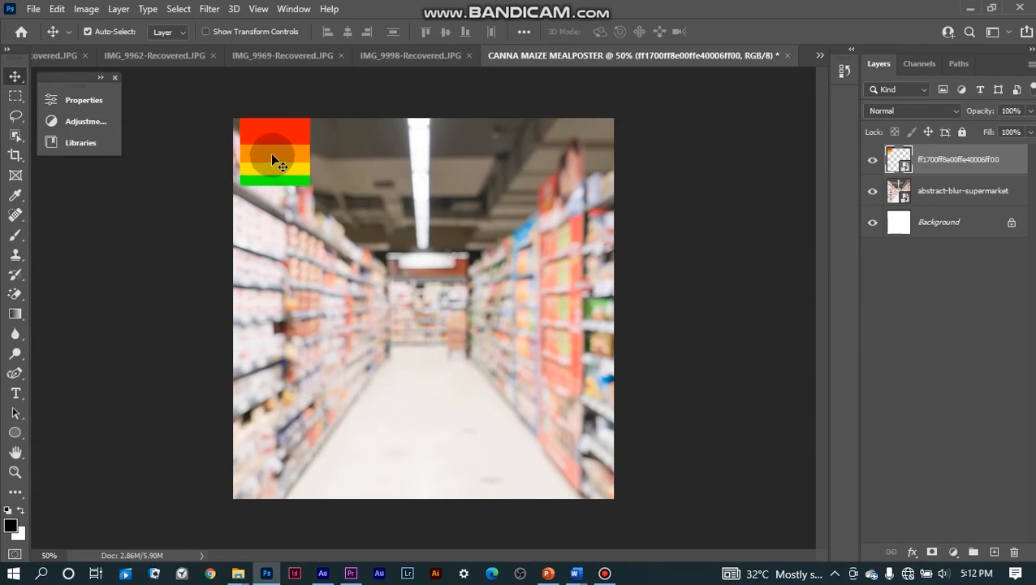
{"action": "key", "text": "Down"}
{"action": "key", "text": "Down"}
{"action": "key", "text": "Down"}
{"action": "key", "text": "Down"}
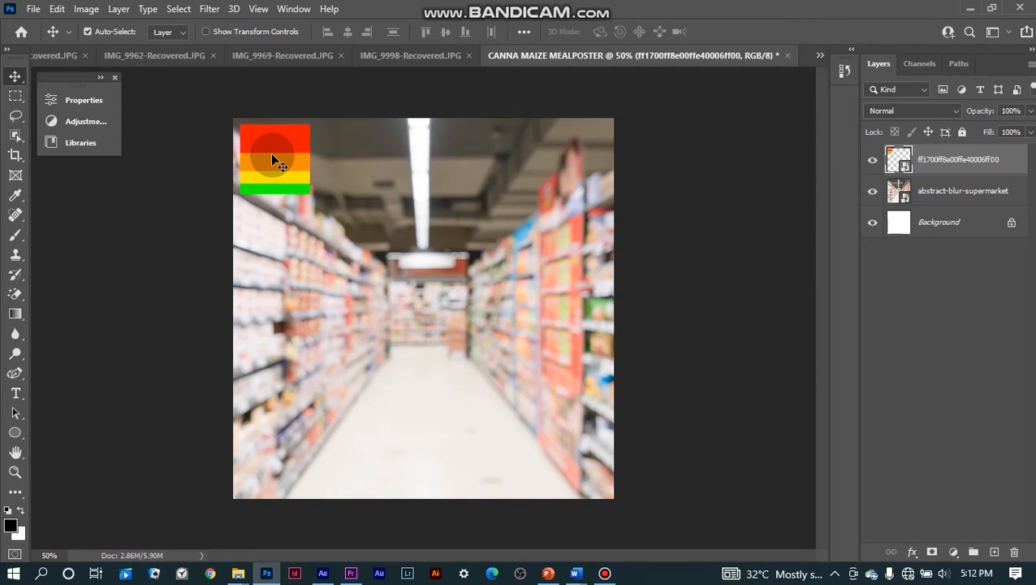
{"action": "left_click", "coordinate": [179, 360]}
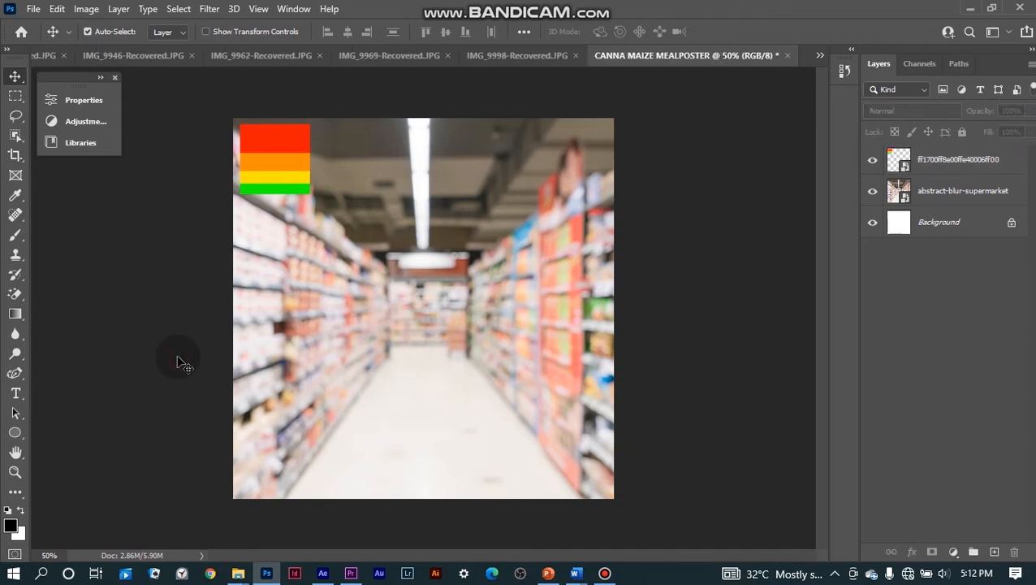
Switch to File Explorer and open the LIGHTROOM PICS folder inside Pictures > Mwaniki Media Graphics
{"action": "mouse_move", "coordinate": [239, 575]}
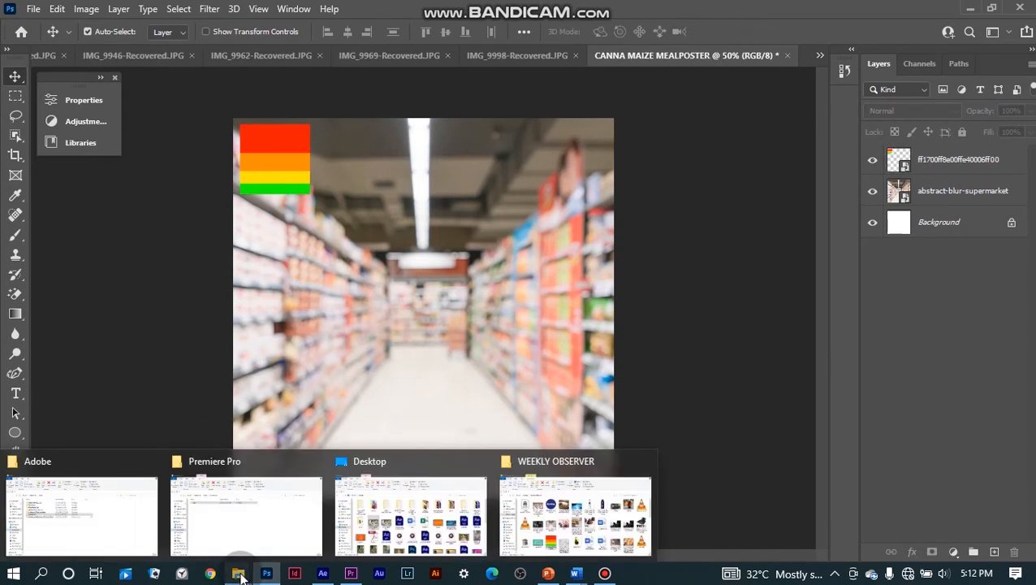
{"action": "left_click", "coordinate": [545, 508]}
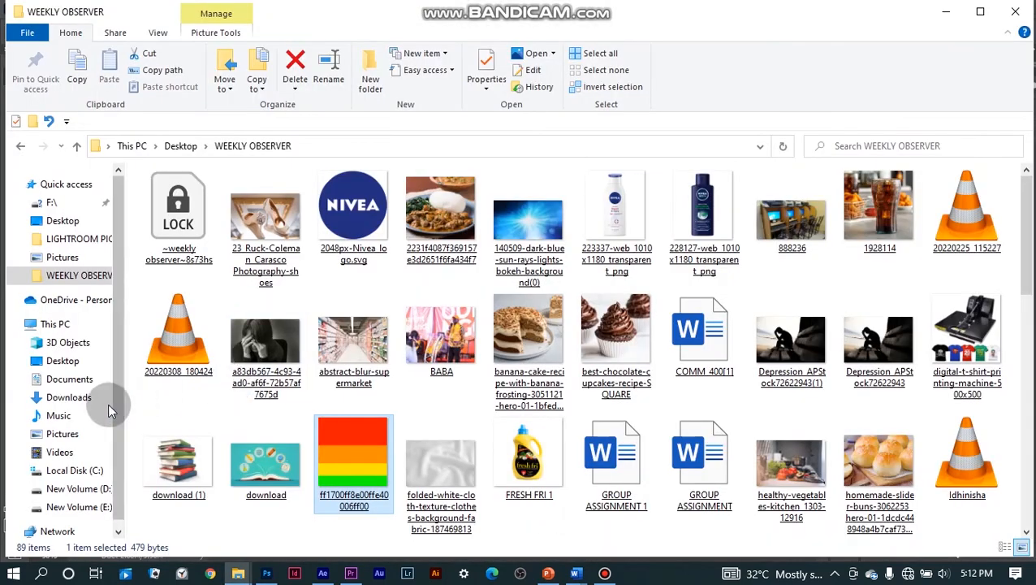
{"action": "left_click_drag", "start_coordinate": [122, 351], "coordinate": [118, 377]}
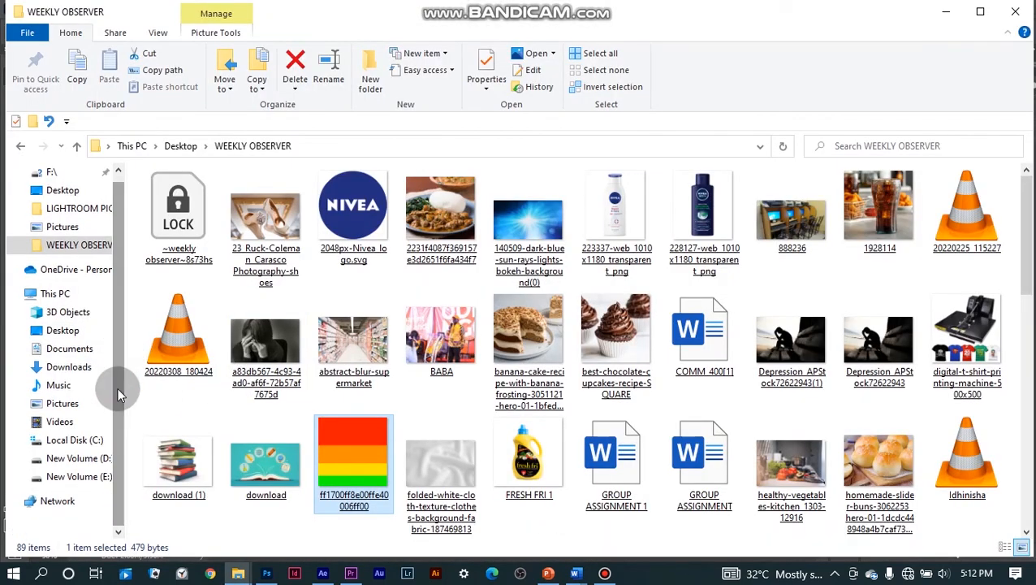
{"action": "left_click", "coordinate": [19, 405]}
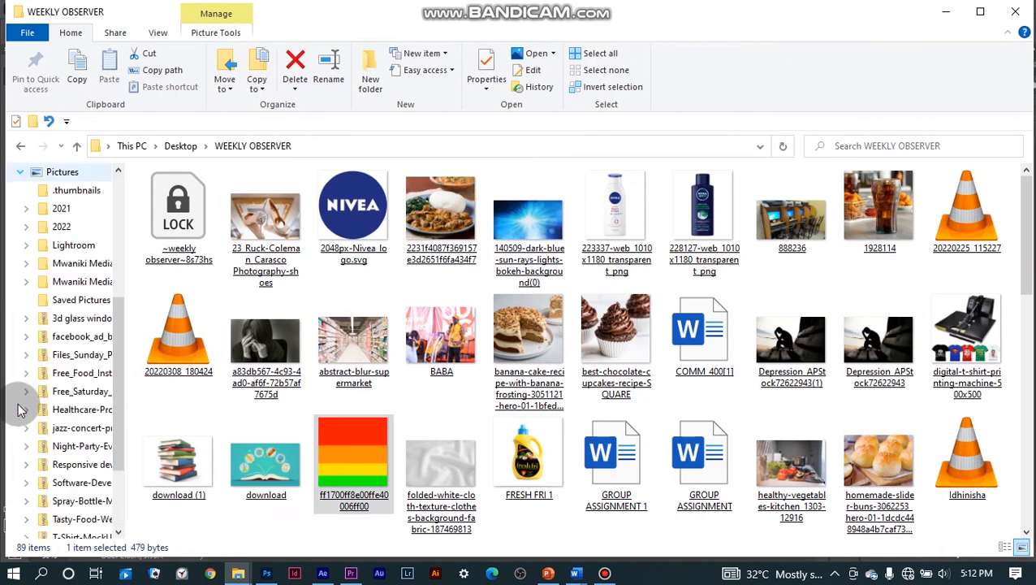
{"action": "left_click", "coordinate": [93, 283]}
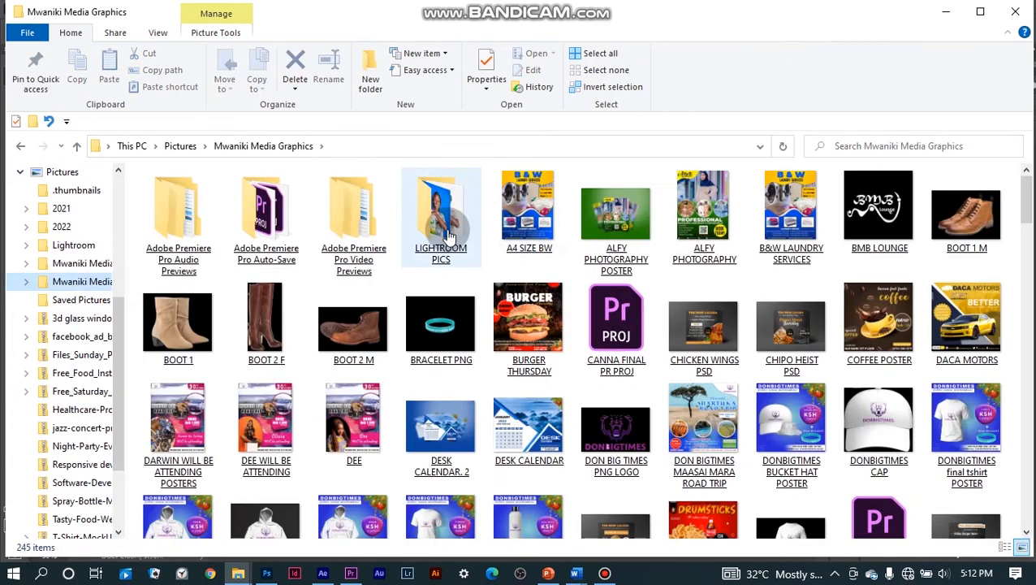
{"action": "left_click", "coordinate": [449, 235]}
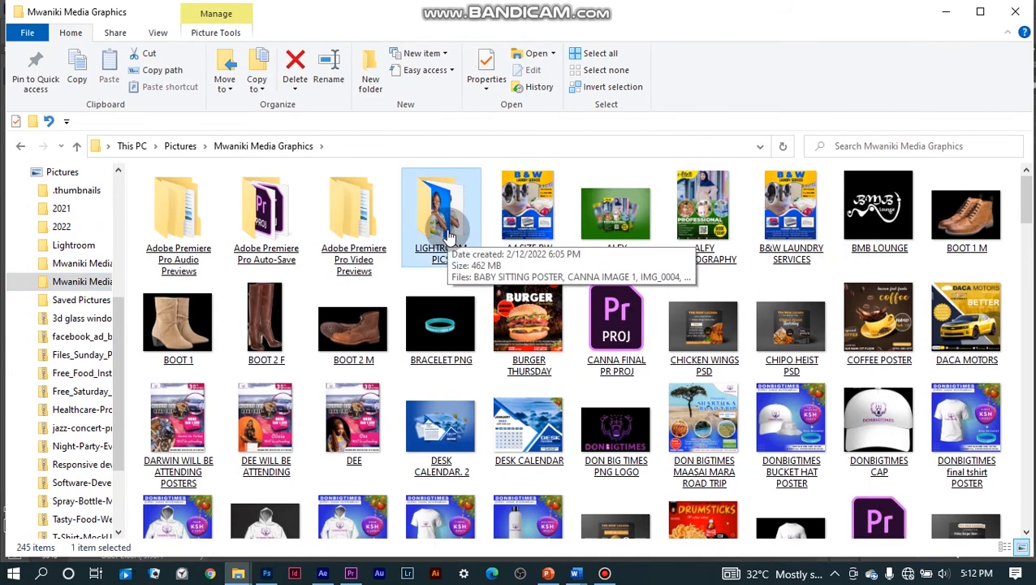
{"action": "left_click", "coordinate": [450, 235]}
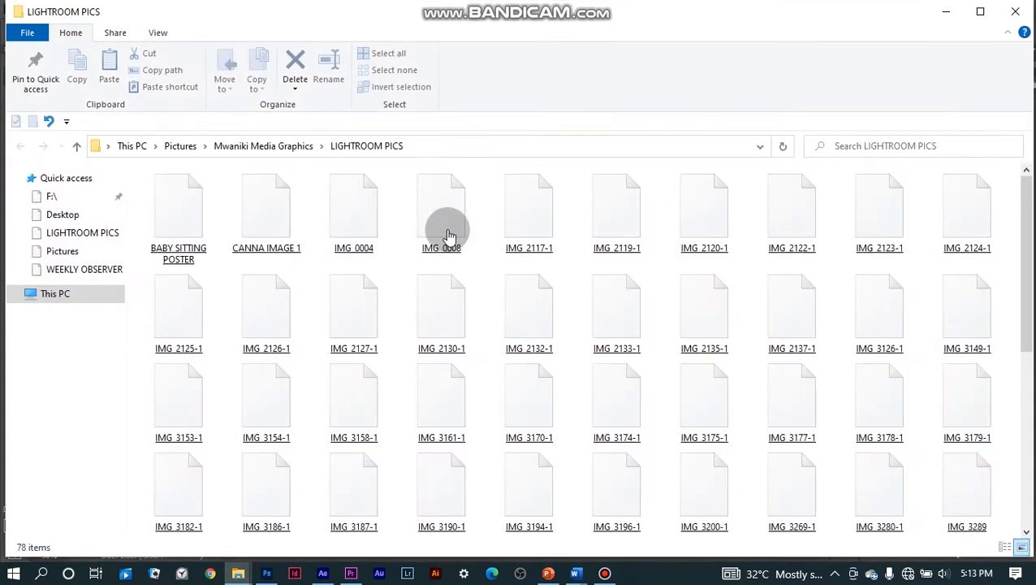
Place the cut-out PNG of the woman holding the Canna bag on the poster, move it to the canvas's left side and deselect it
{"action": "left_click_drag", "start_coordinate": [1026, 536], "coordinate": [1026, 535]}
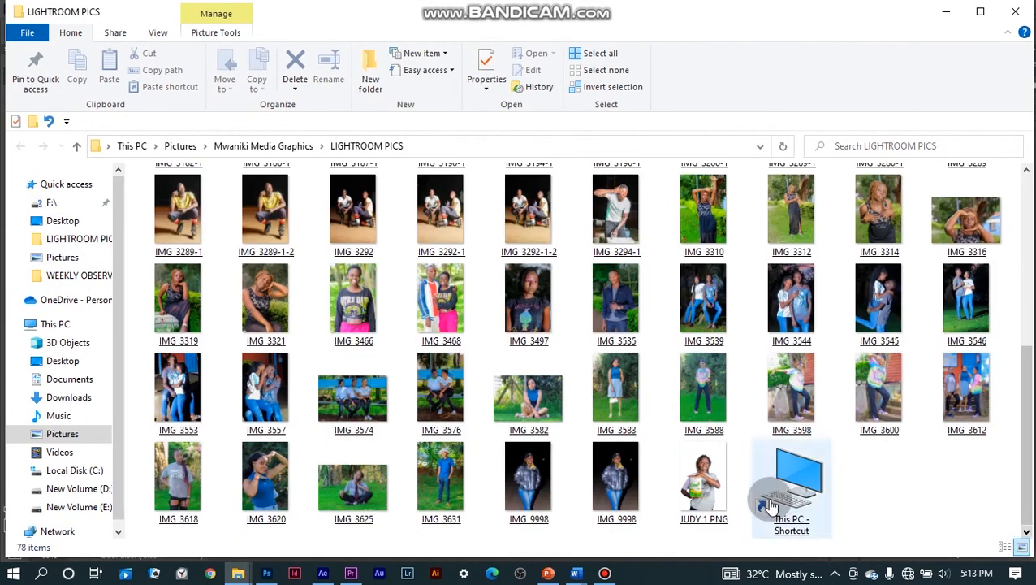
{"action": "left_click", "coordinate": [708, 479]}
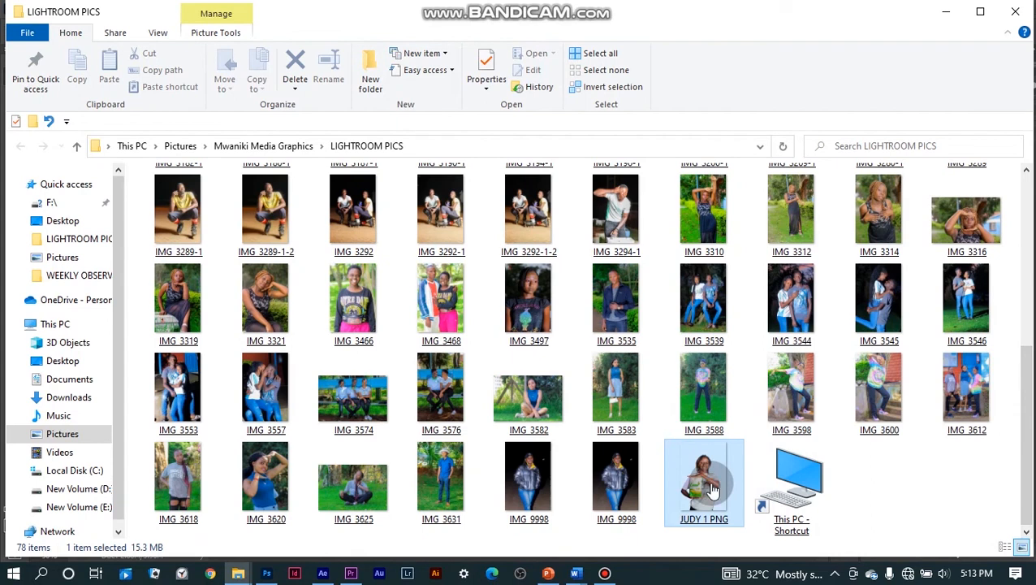
{"action": "left_click_drag", "start_coordinate": [707, 489], "coordinate": [395, 395]}
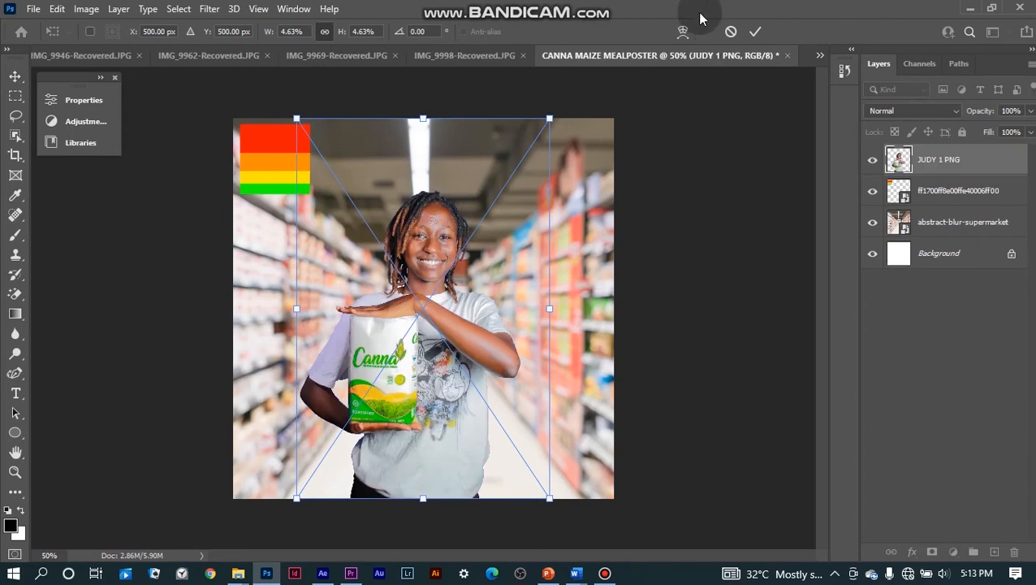
{"action": "left_click", "coordinate": [755, 31]}
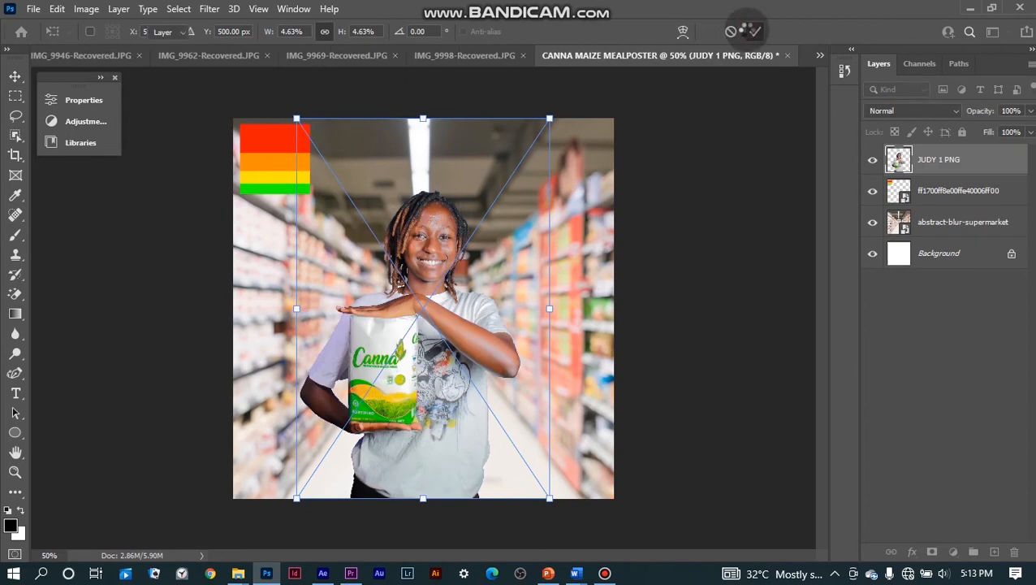
{"action": "left_click_drag", "start_coordinate": [429, 321], "coordinate": [370, 319]}
{"action": "left_click", "coordinate": [709, 416]}
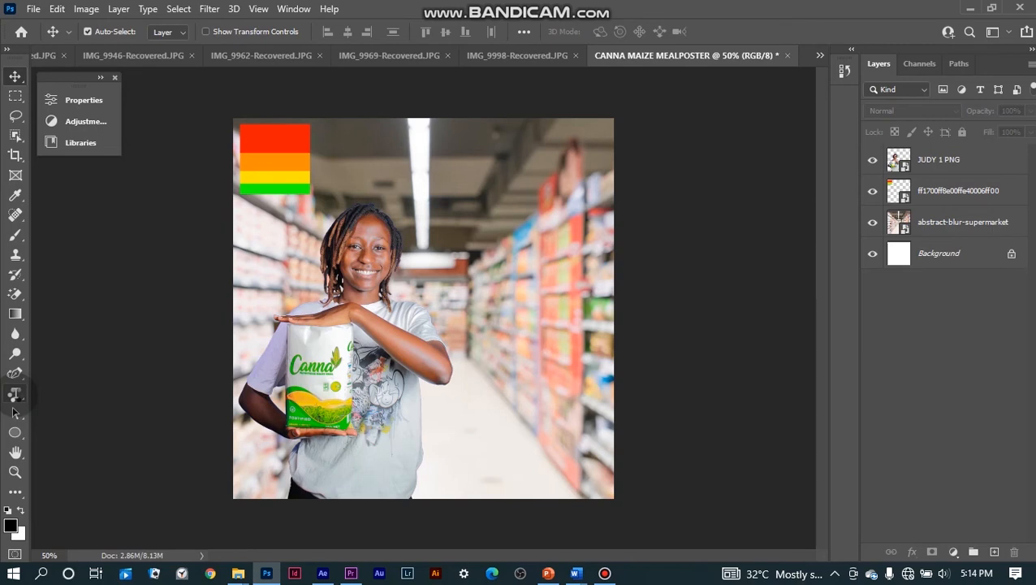
Add centred white Montserrat Black 13 pt text beside the woman's head reading CANNA on one line and MAIZE FLOUR below
{"action": "left_click", "coordinate": [14, 394]}
{"action": "left_click", "coordinate": [447, 211]}
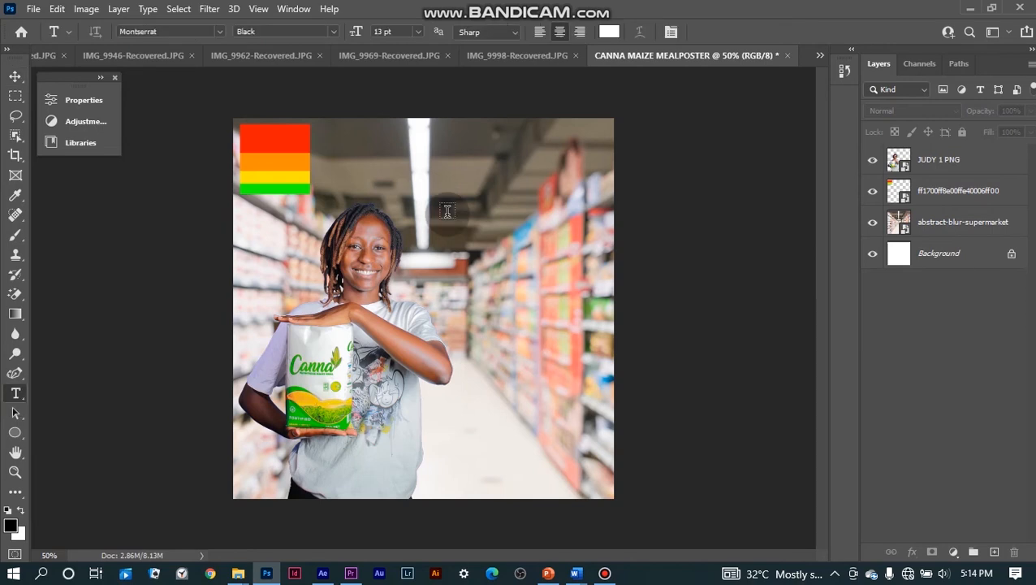
{"action": "left_click", "coordinate": [447, 211]}
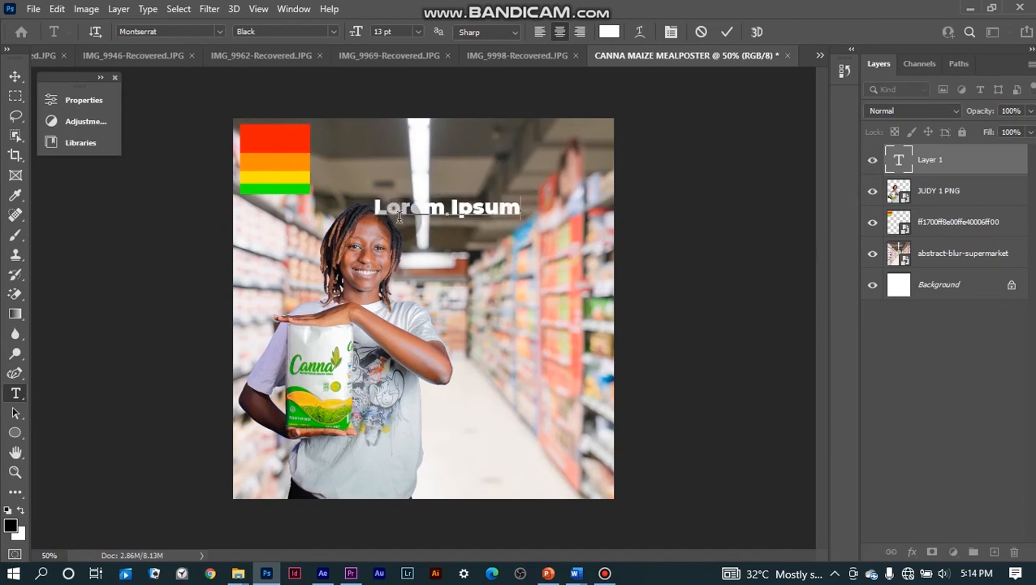
{"action": "key", "text": "BackSpace"}
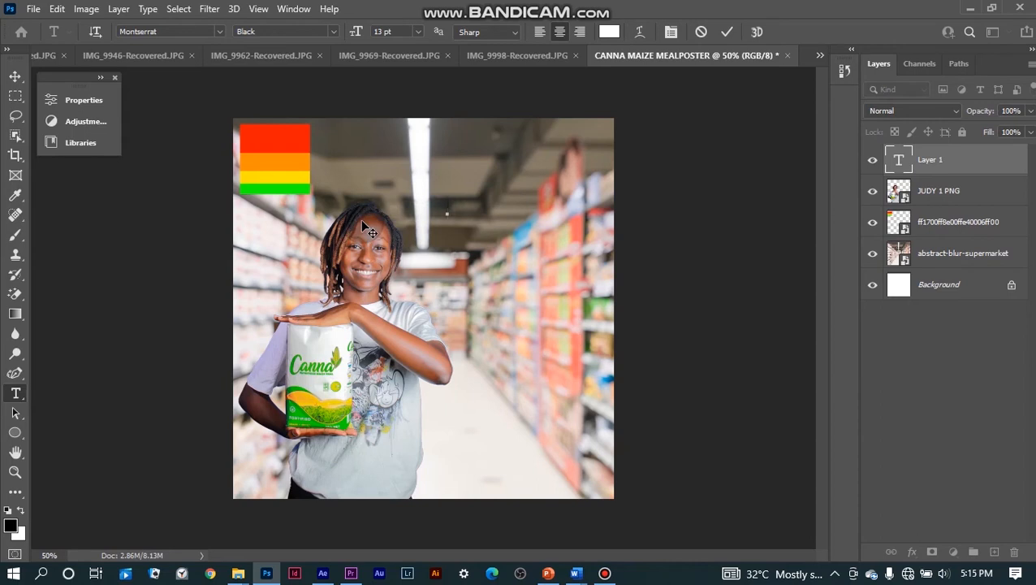
{"action": "type", "text": "CAN"}
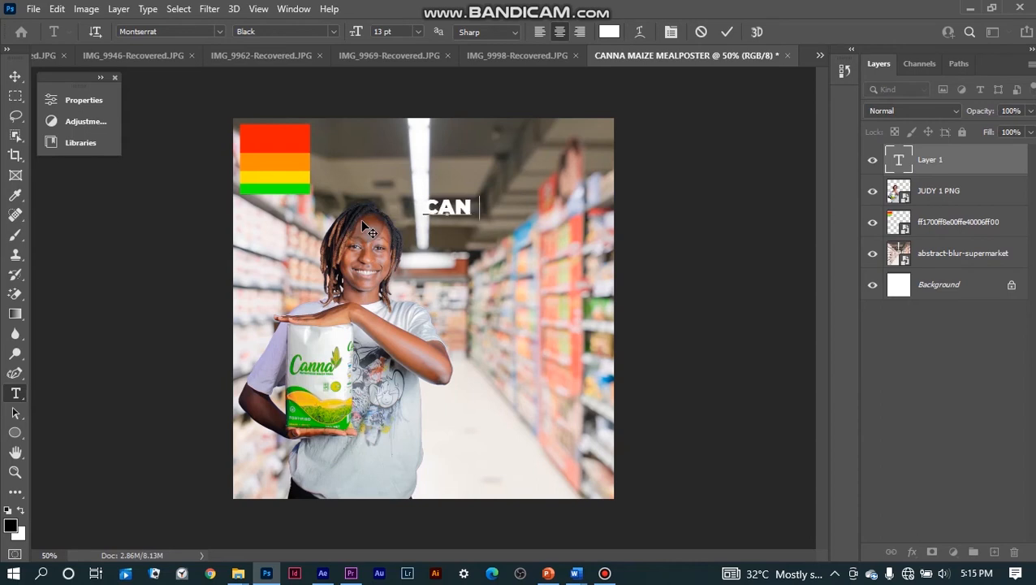
{"action": "type", "text": "NA MAIZ"}
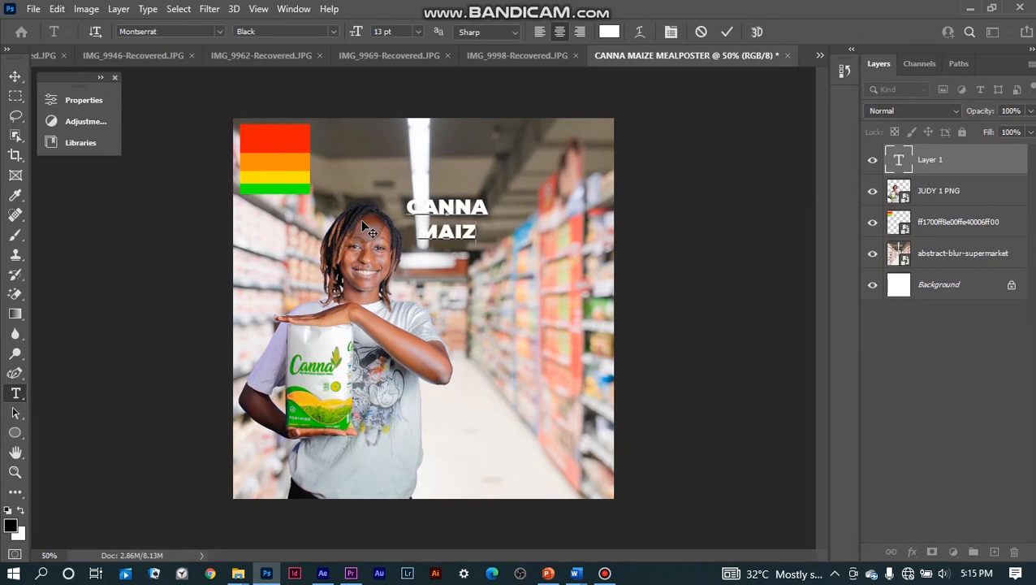
{"action": "type", "text": "E"}
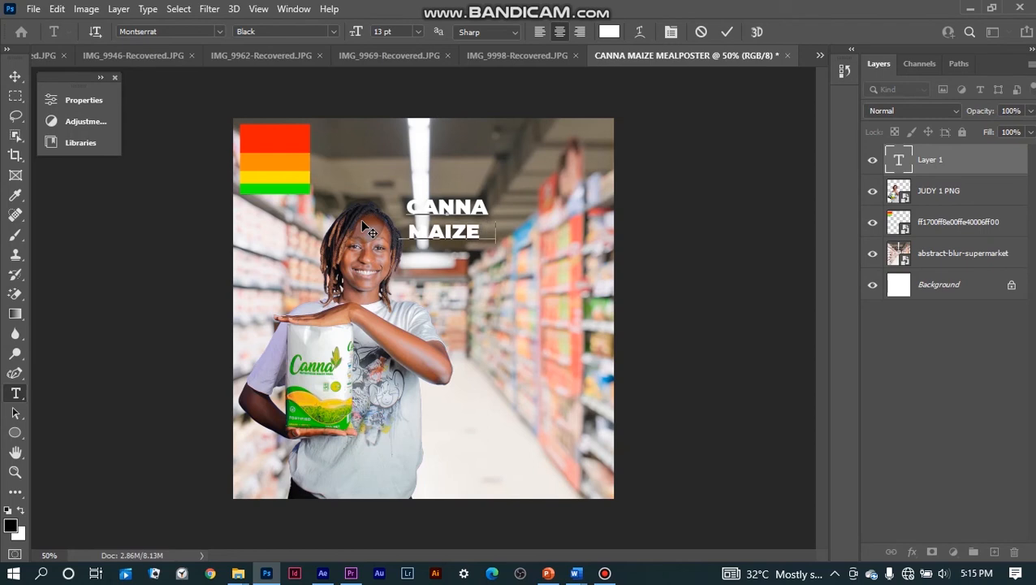
{"action": "type", "text": " M"}
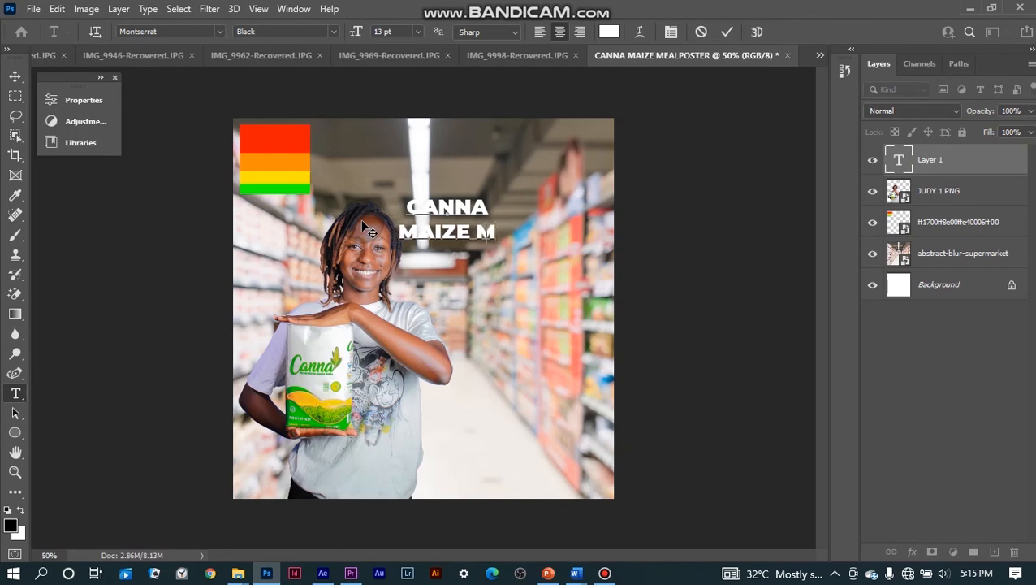
{"action": "key", "text": "BackSpace"}
{"action": "type", "text": "F"}
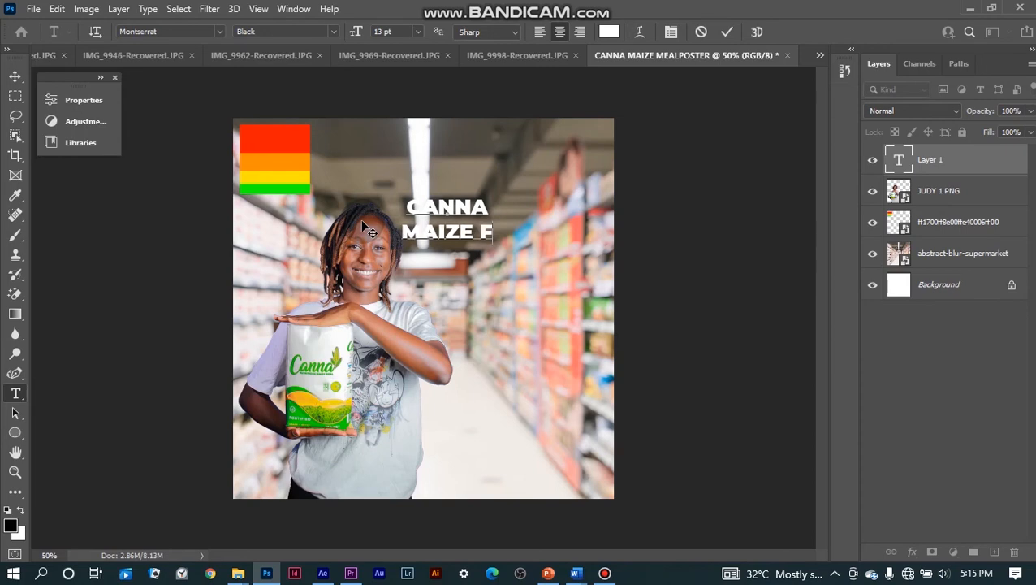
{"action": "type", "text": "LOUR"}
Move the CANNA MAIZE FLOUR text into the canvas's upper-right area, clear of the woman's head
{"action": "left_click", "coordinate": [521, 231]}
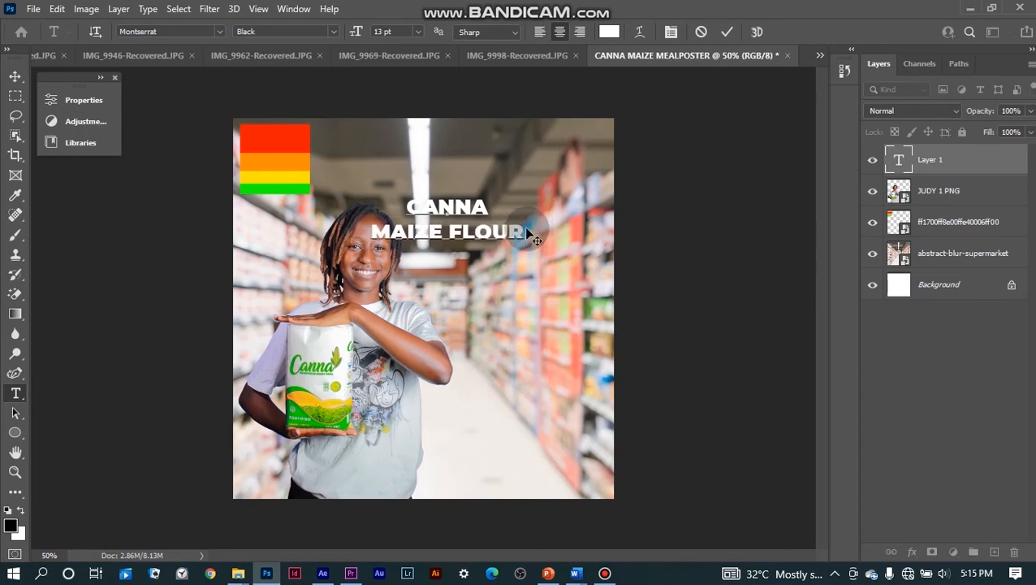
{"action": "left_click_drag", "start_coordinate": [522, 231], "coordinate": [307, 148]}
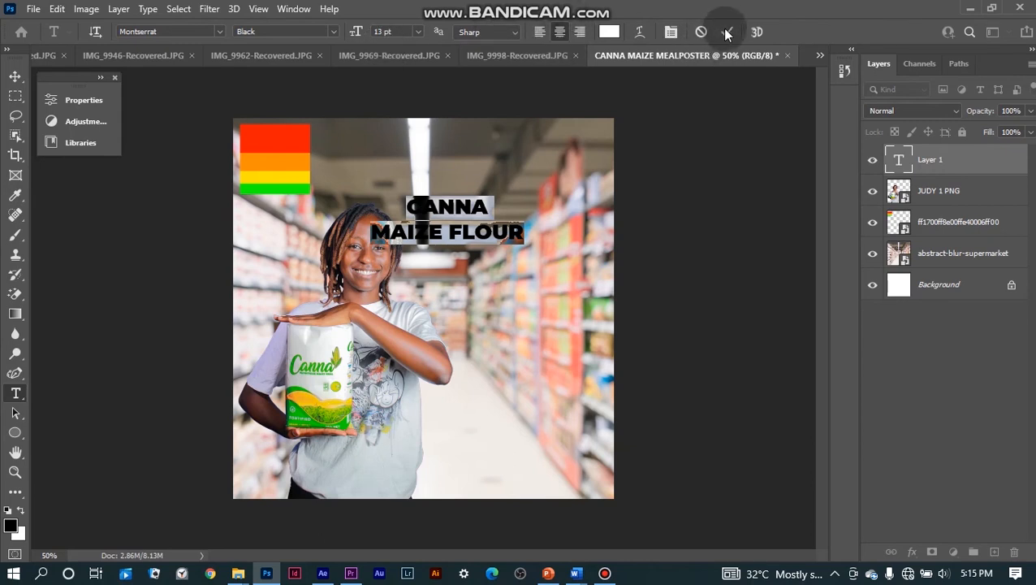
{"action": "left_click_drag", "start_coordinate": [418, 256], "coordinate": [484, 260]}
Set the font size of the word CANNA to 25 pt and commit the text
{"action": "left_click", "coordinate": [554, 201]}
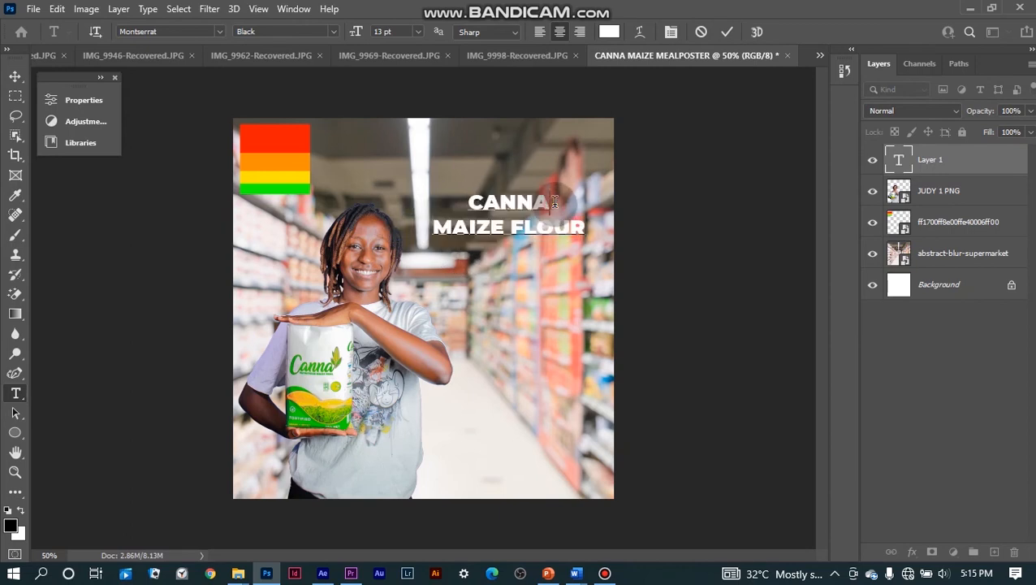
{"action": "left_click_drag", "start_coordinate": [555, 201], "coordinate": [445, 204]}
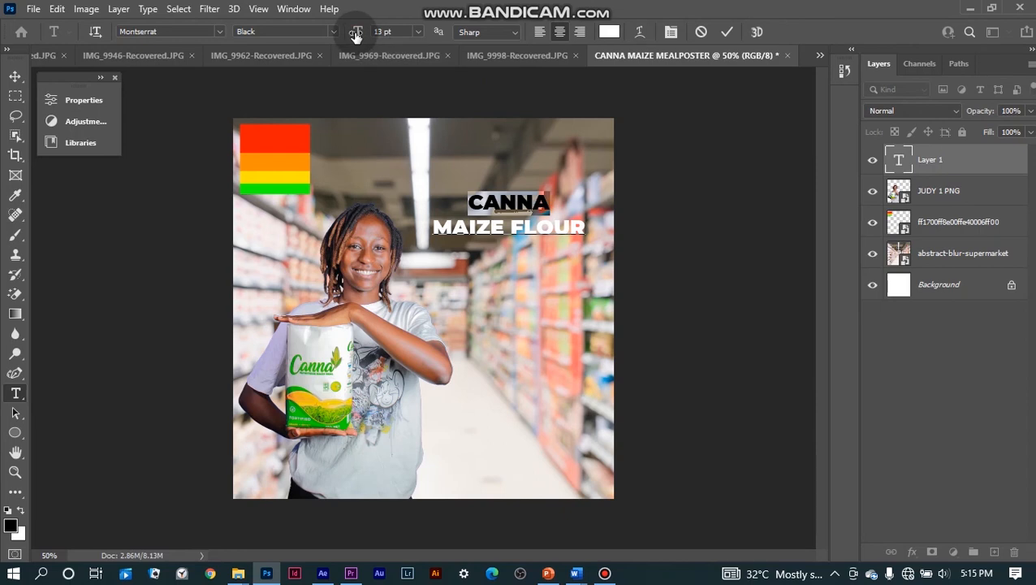
{"action": "left_click_drag", "start_coordinate": [356, 36], "coordinate": [366, 37]}
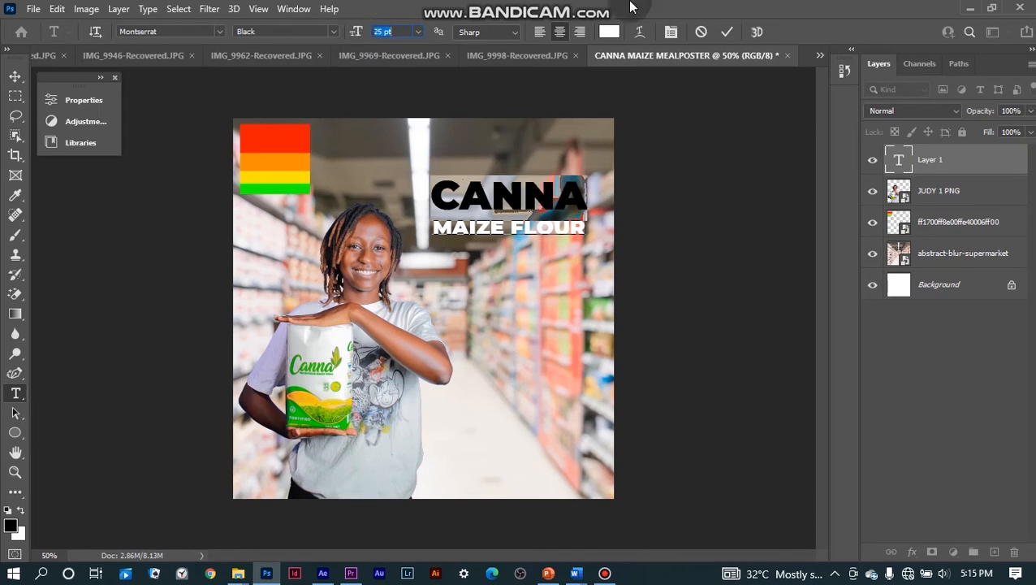
{"action": "left_click", "coordinate": [728, 34]}
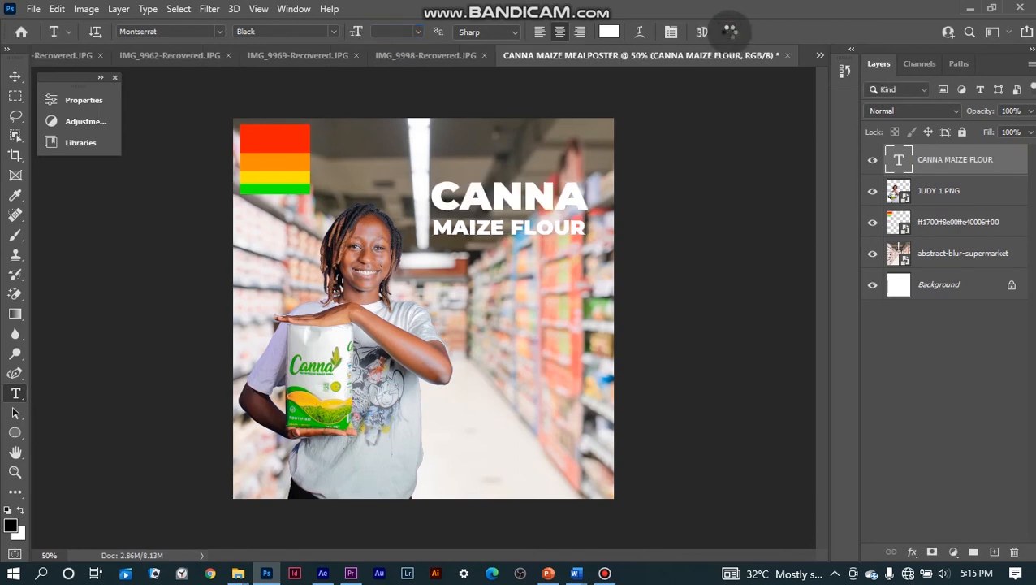
Shift the CANNA MAIZE FLOUR title slightly right and down, then deselect it
{"action": "left_click", "coordinate": [16, 76]}
{"action": "key", "text": "v"}
{"action": "left_click_drag", "start_coordinate": [533, 197], "coordinate": [545, 204]}
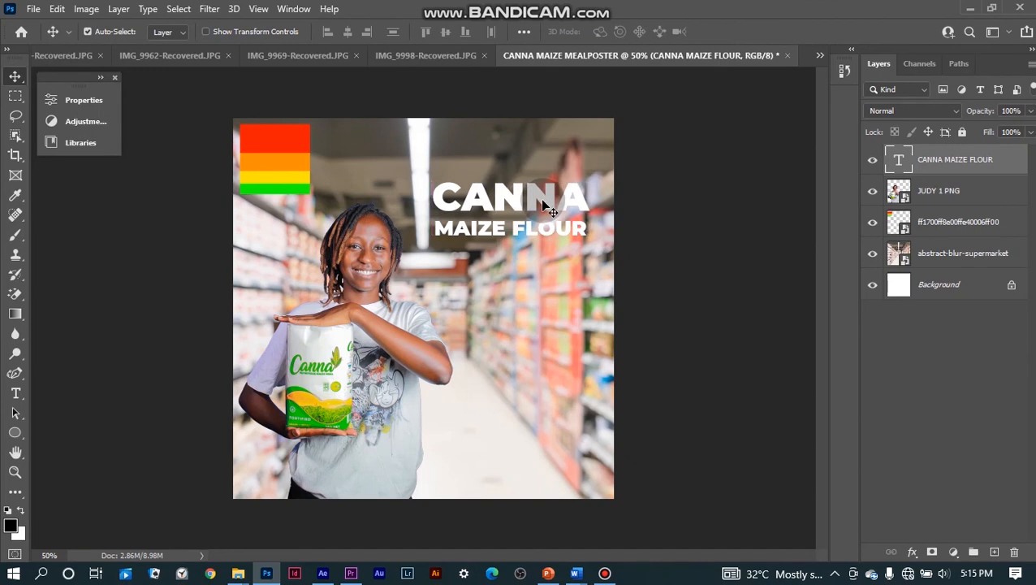
{"action": "left_click", "coordinate": [731, 259]}
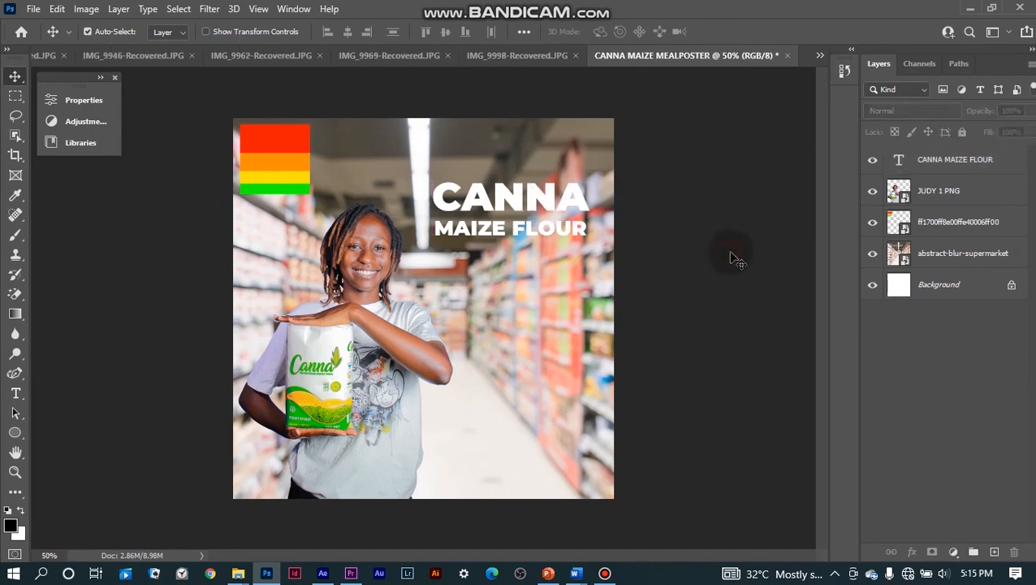
Add a linear Gradient Overlay to the CANNA MAIZE FLOUR text layer and reposition the gradient across the lettering
{"action": "left_click", "coordinate": [1005, 162]}
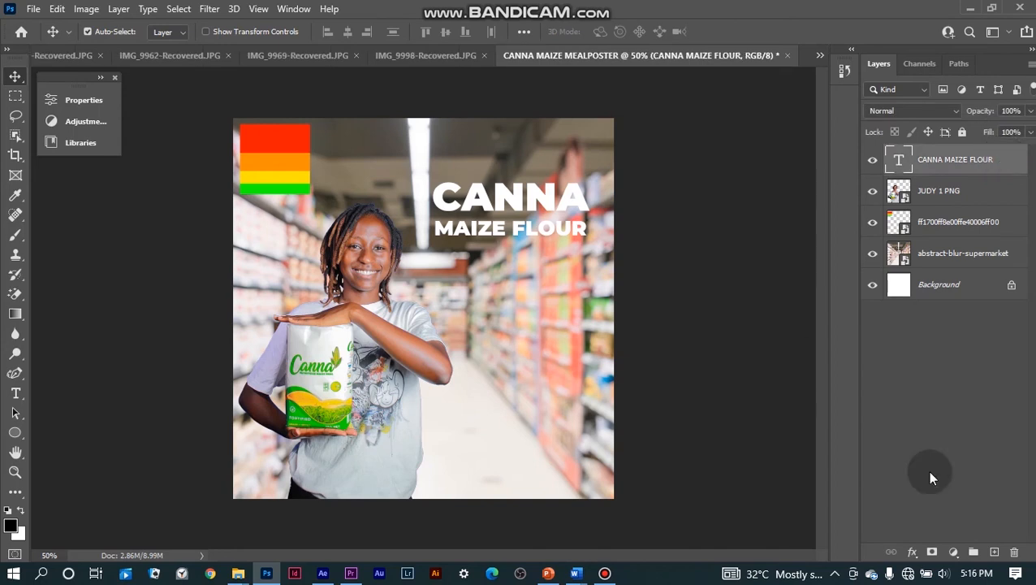
{"action": "left_click", "coordinate": [913, 552]}
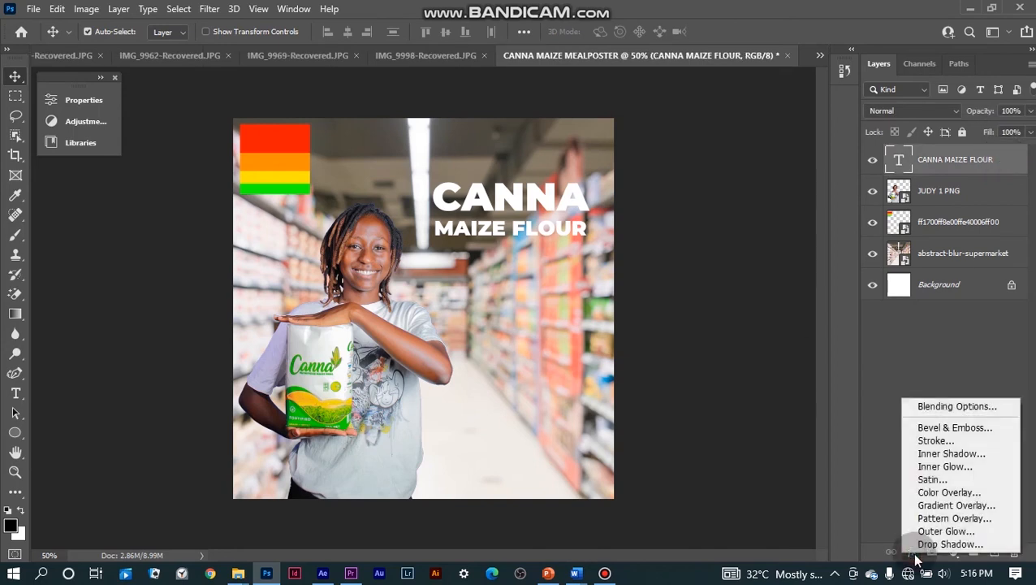
{"action": "left_click", "coordinate": [946, 505]}
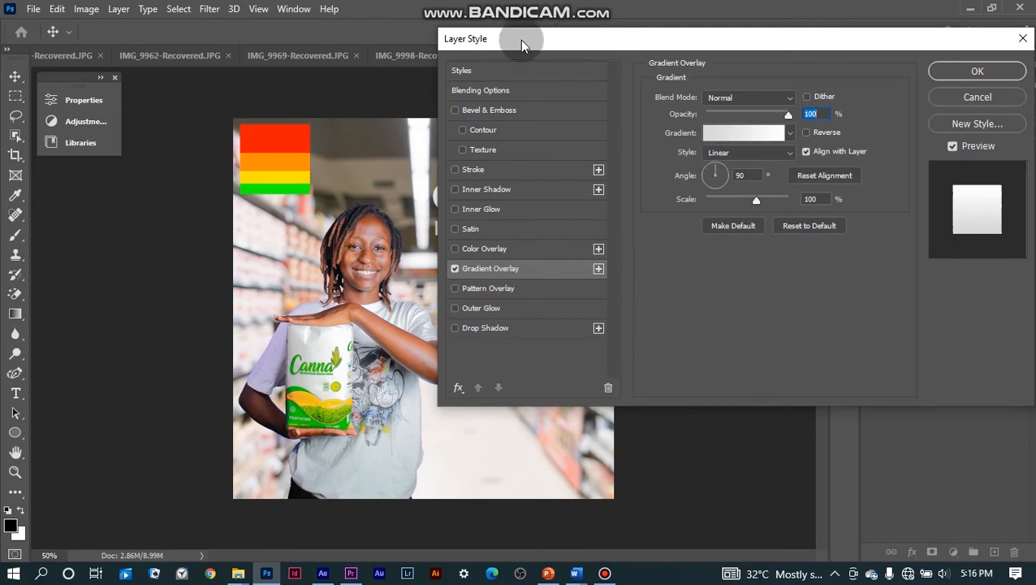
{"action": "left_click_drag", "start_coordinate": [520, 40], "coordinate": [399, 281]}
{"action": "left_click_drag", "start_coordinate": [444, 183], "coordinate": [533, 235]}
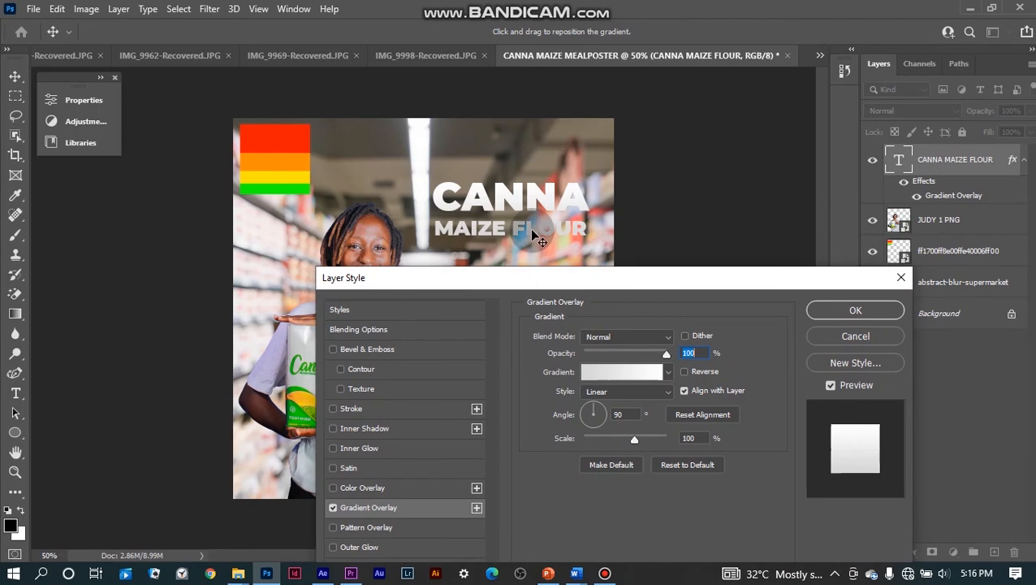
{"action": "left_click_drag", "start_coordinate": [503, 283], "coordinate": [422, 260]}
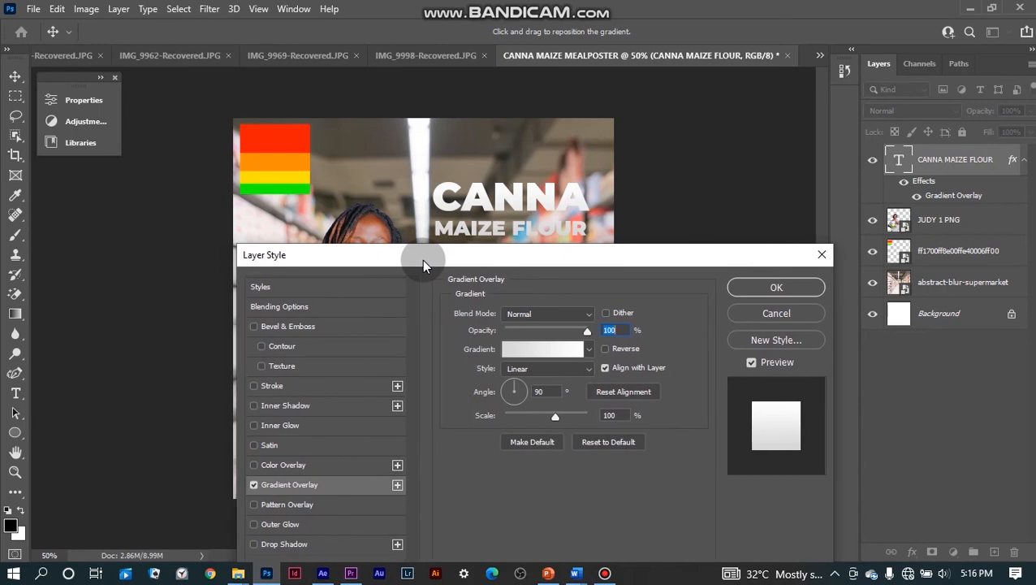
Set the starting colour stop of the title's overlay gradient to the green sampled from the colour palette image
{"action": "left_click", "coordinate": [504, 351]}
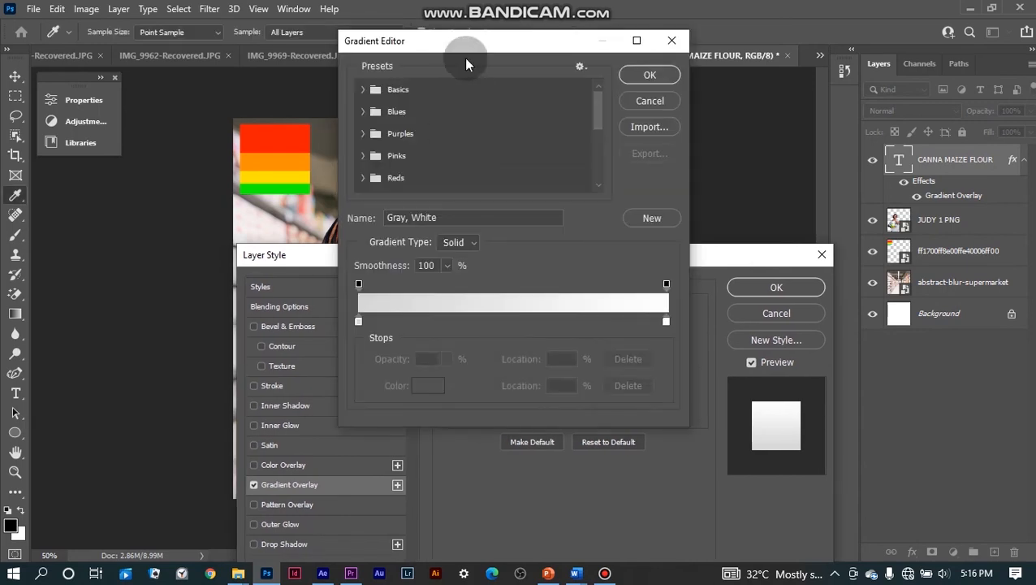
{"action": "left_click_drag", "start_coordinate": [466, 52], "coordinate": [770, 58]}
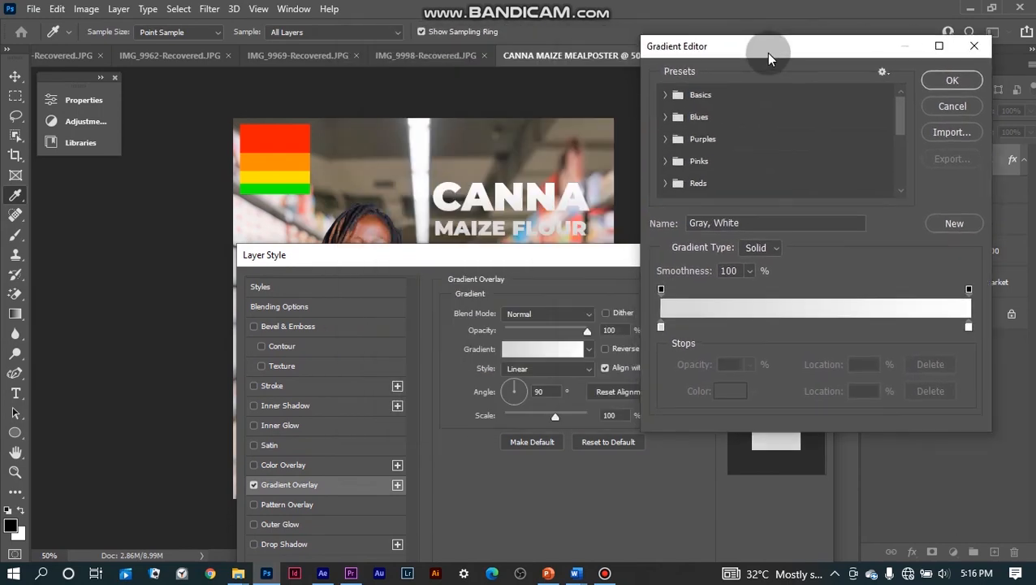
{"action": "left_click", "coordinate": [663, 324]}
{"action": "double_click", "coordinate": [662, 327]}
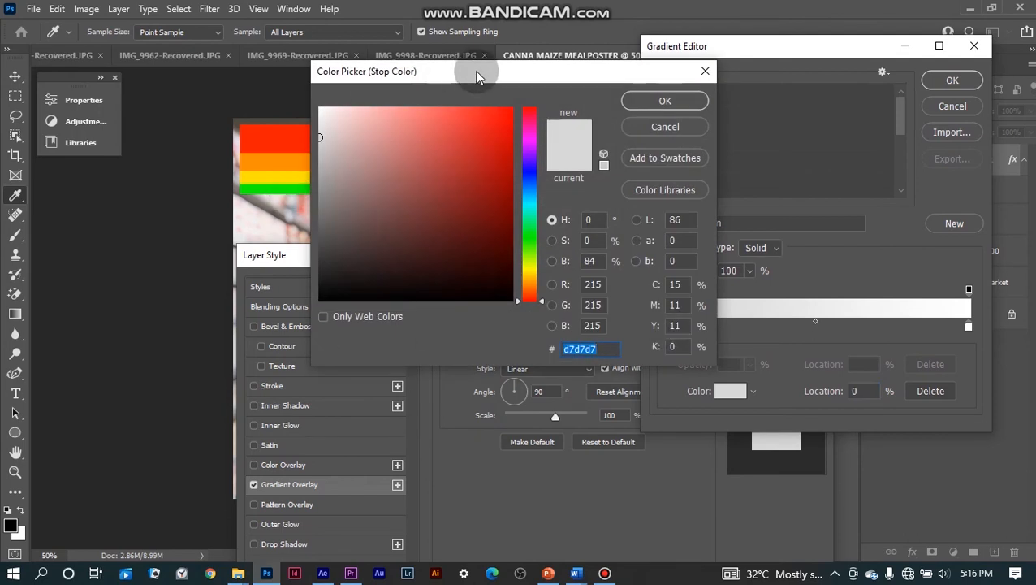
{"action": "left_click_drag", "start_coordinate": [477, 70], "coordinate": [534, 69]}
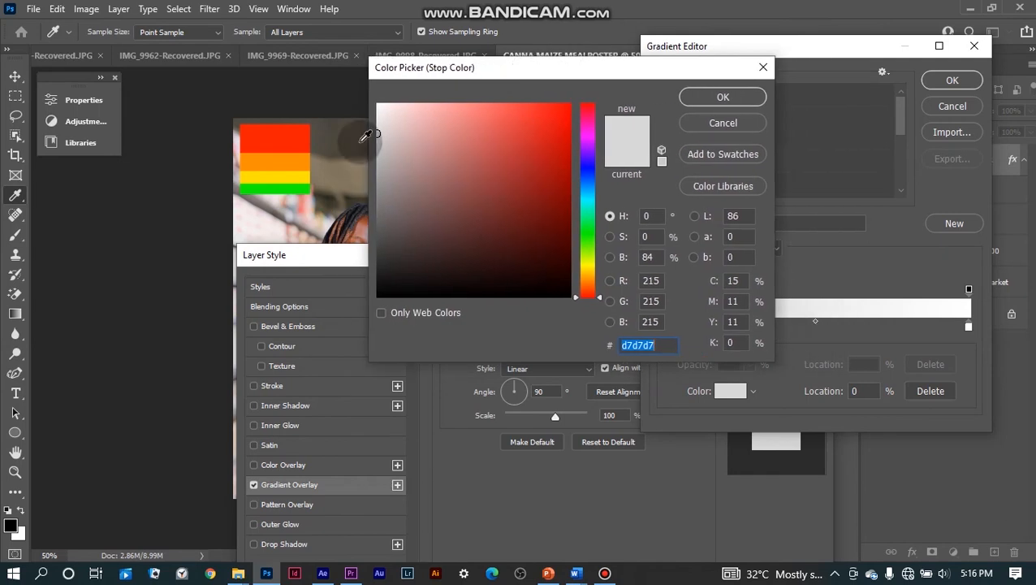
{"action": "left_click", "coordinate": [276, 187]}
{"action": "left_click", "coordinate": [723, 98]}
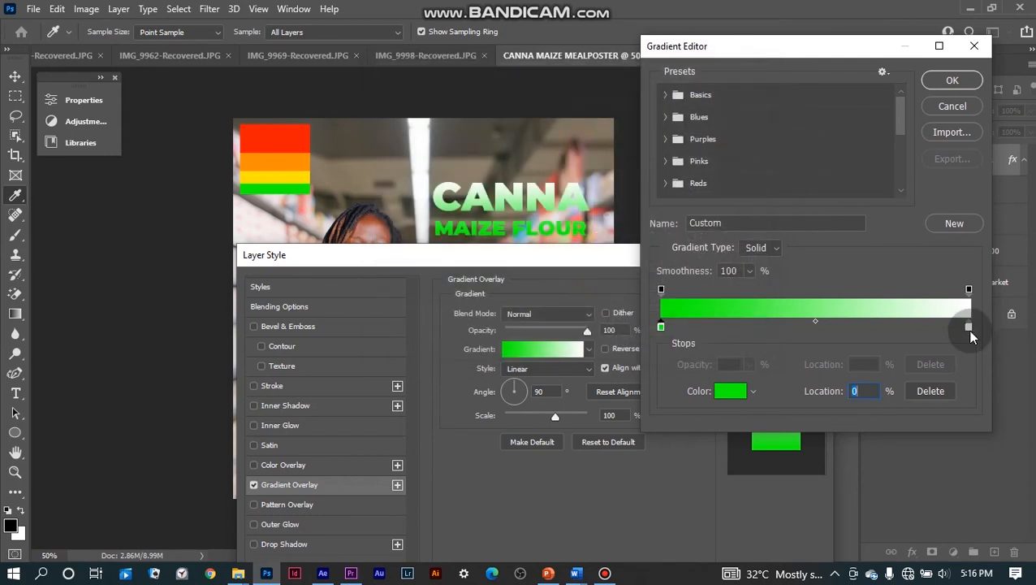
Set the gradient's end colour stop to orange ff8e00, sampled from the palette image, and apply the edited gradient
{"action": "left_click", "coordinate": [969, 328]}
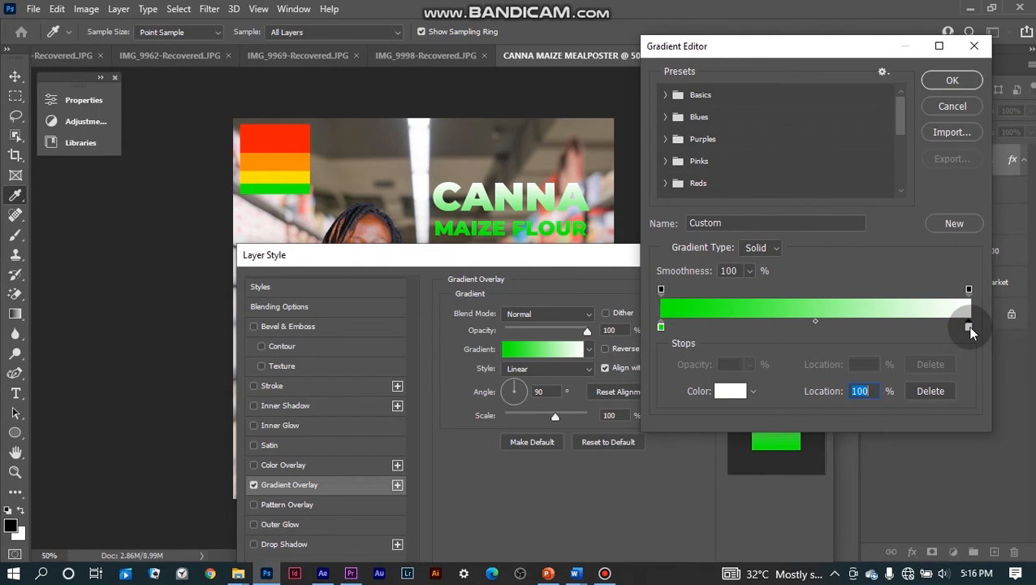
{"action": "double_click", "coordinate": [969, 328]}
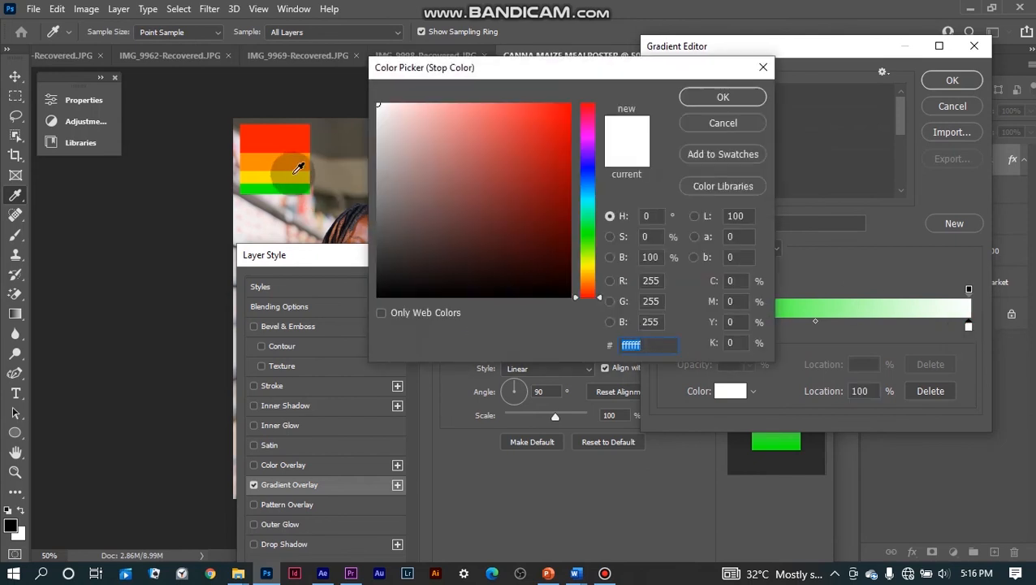
{"action": "left_click", "coordinate": [297, 156]}
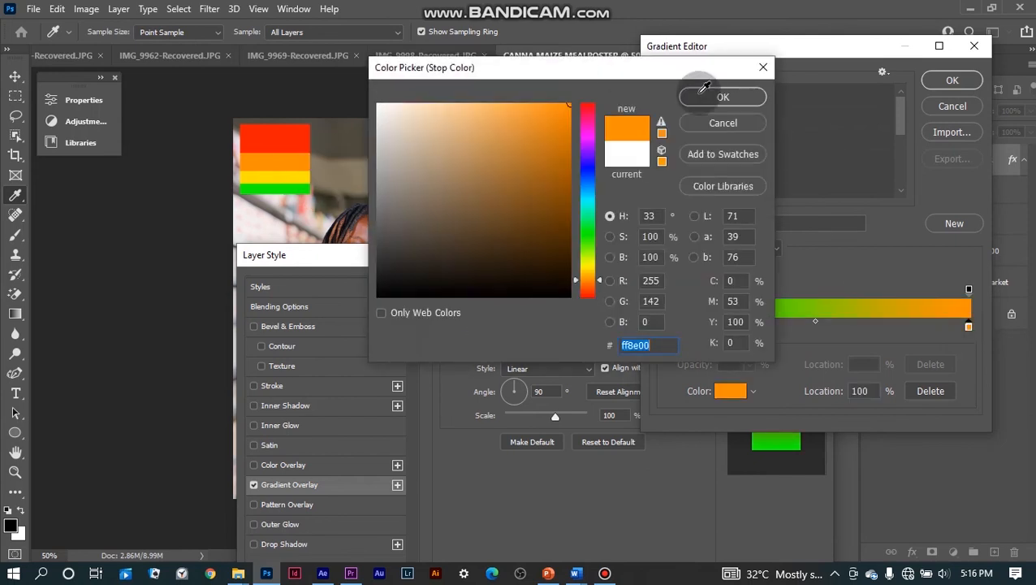
{"action": "left_click", "coordinate": [724, 98]}
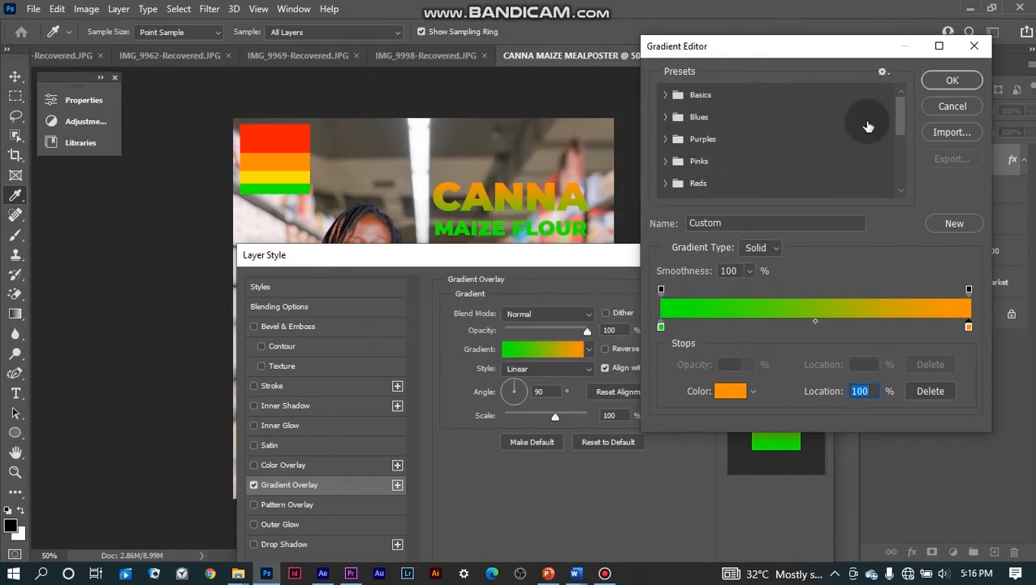
{"action": "left_click", "coordinate": [959, 82]}
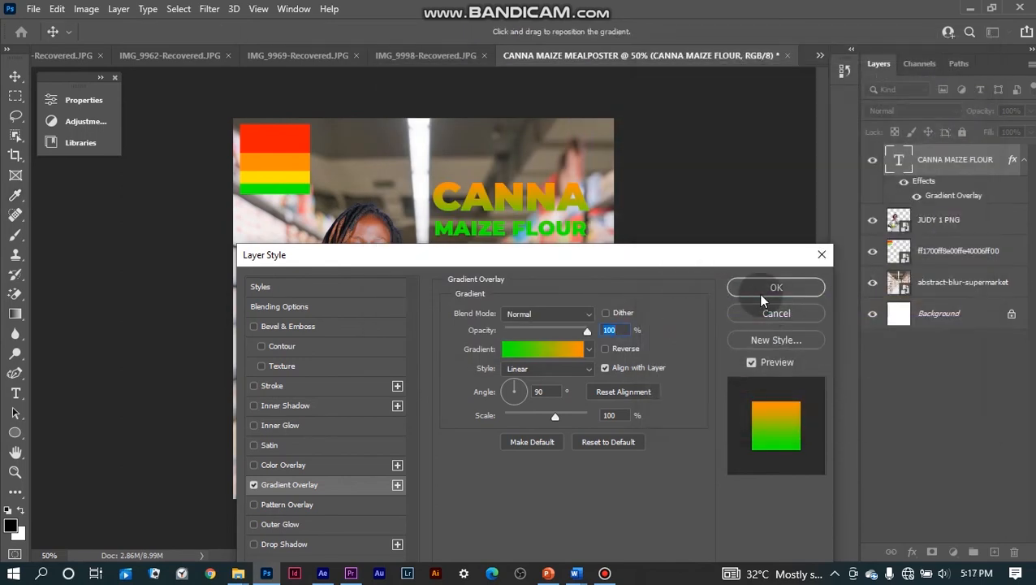
Change the angle of the CANNA MAIZE FLOUR title's gradient overlay
{"action": "left_click_drag", "start_coordinate": [719, 264], "coordinate": [749, 265]}
{"action": "left_click_drag", "start_coordinate": [740, 287], "coordinate": [740, 287]}
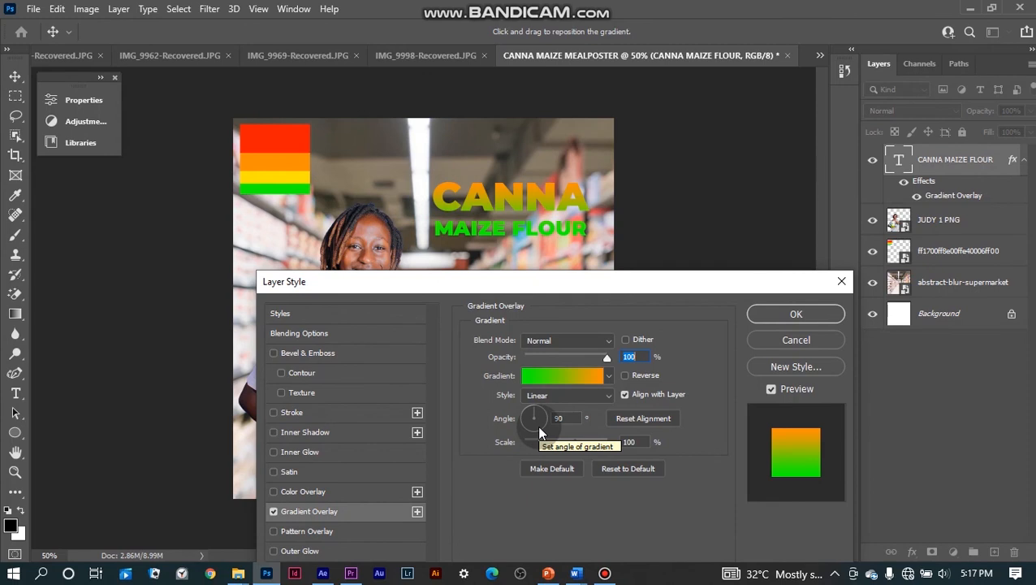
{"action": "left_click", "coordinate": [540, 433]}
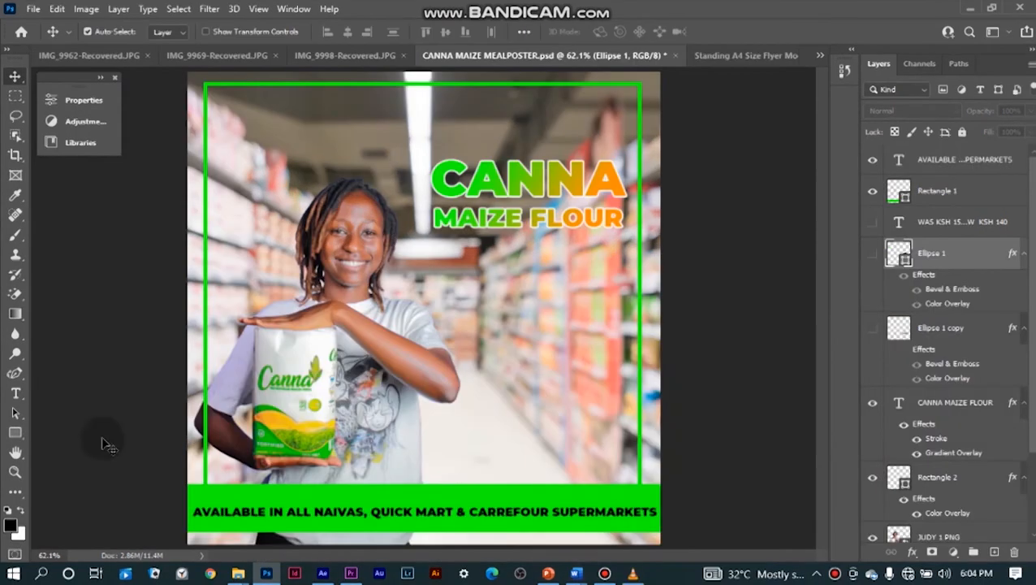
Show the Ellipse 1 layer with the green circle beside the model
{"action": "left_click", "coordinate": [22, 433]}
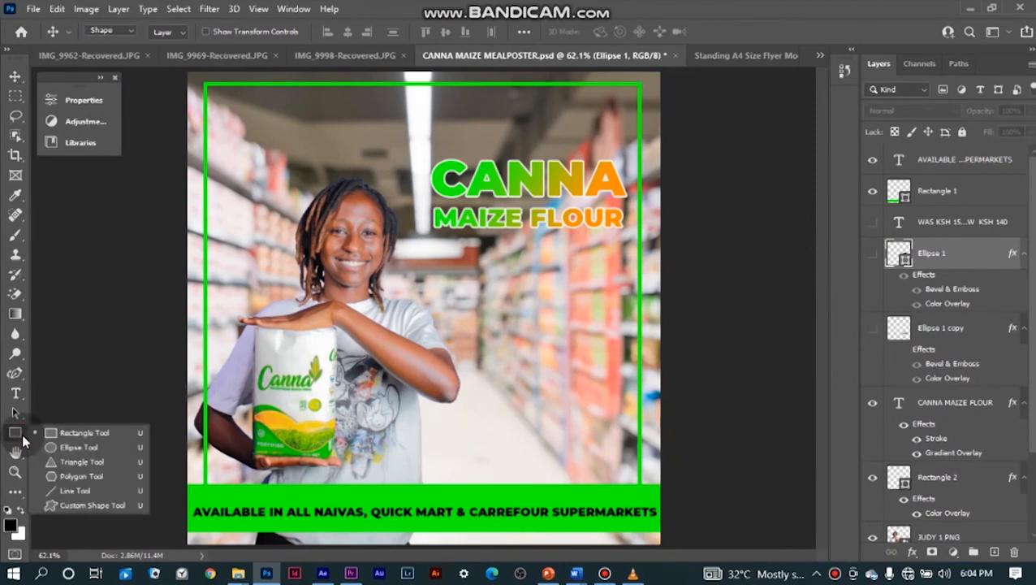
{"action": "left_click", "coordinate": [74, 451]}
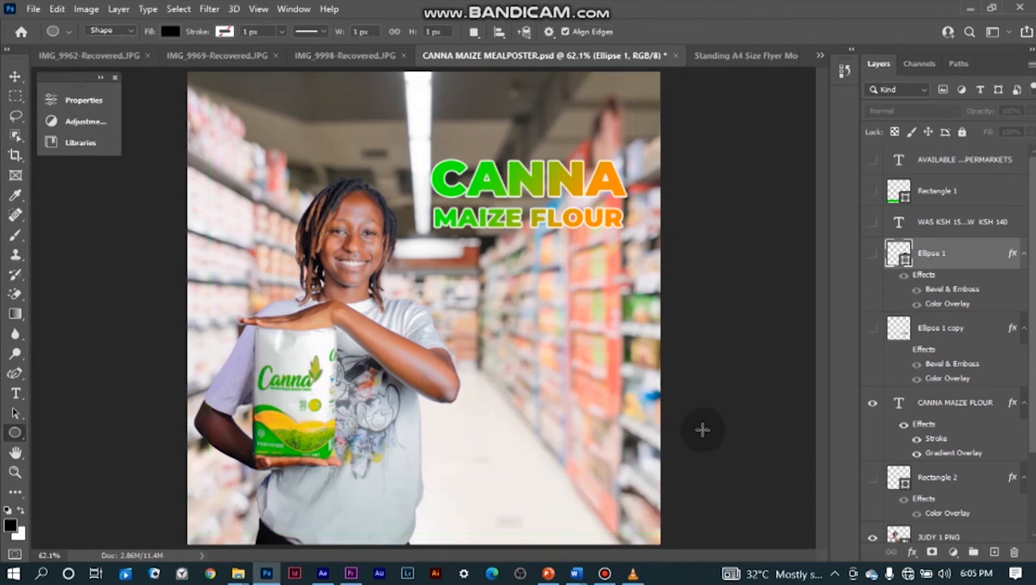
{"action": "left_click", "coordinate": [14, 75]}
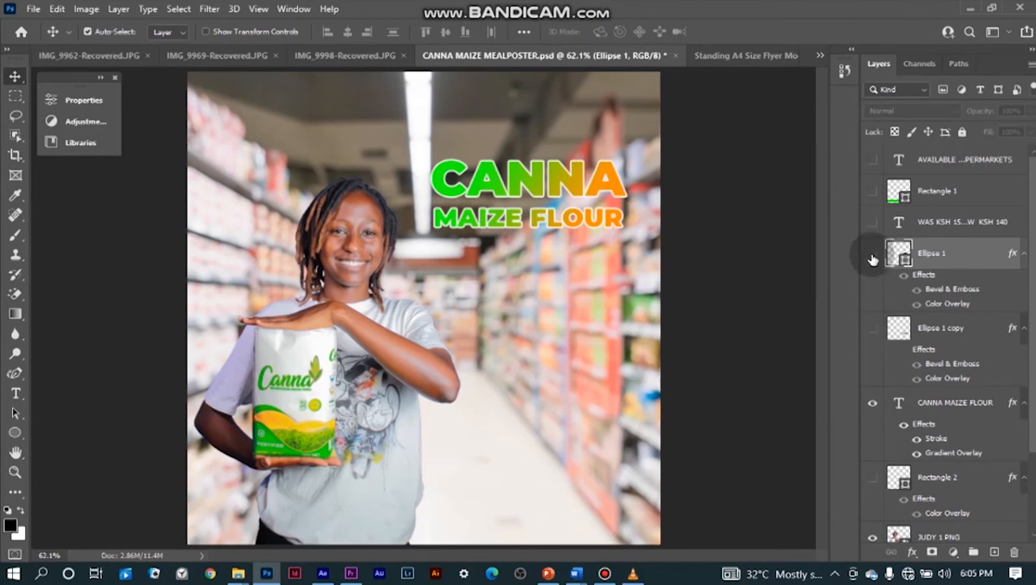
{"action": "left_click", "coordinate": [873, 254]}
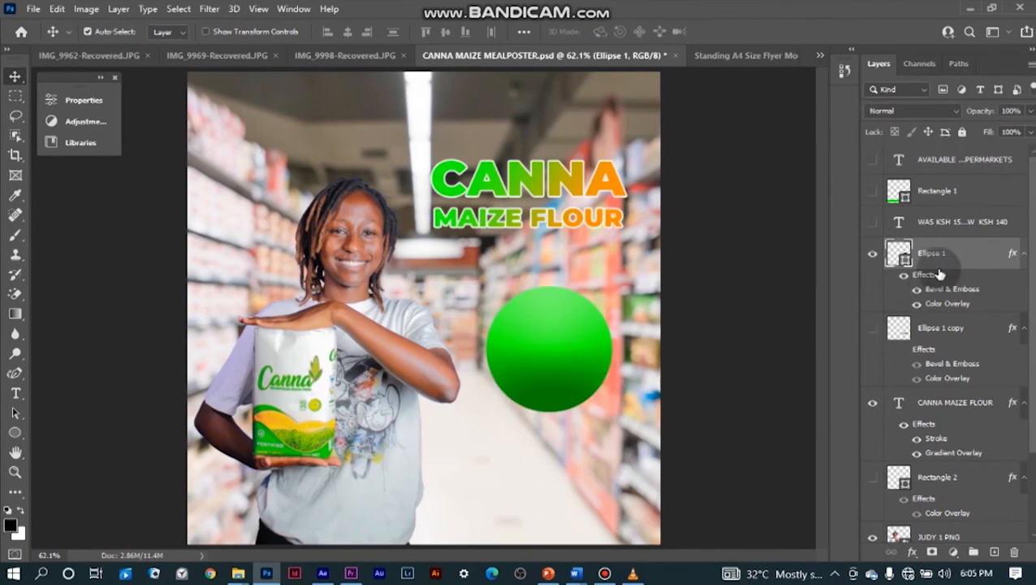
Examine the Bevel & Emboss settings of the Ellipse 1 layer, keeping the Smooth technique
{"action": "left_click", "coordinate": [914, 553]}
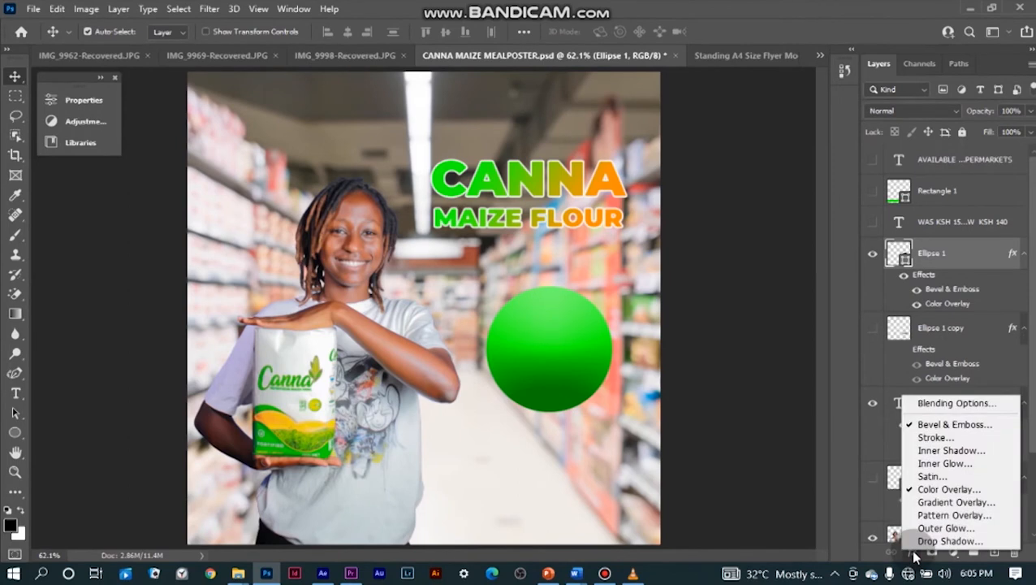
{"action": "left_click", "coordinate": [939, 426]}
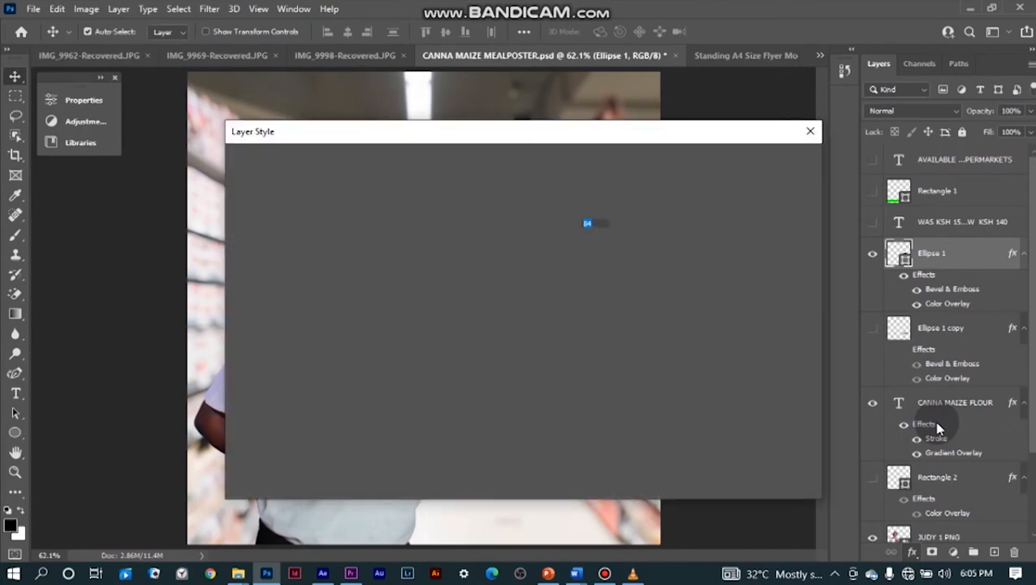
{"action": "left_click_drag", "start_coordinate": [429, 137], "coordinate": [383, 182]}
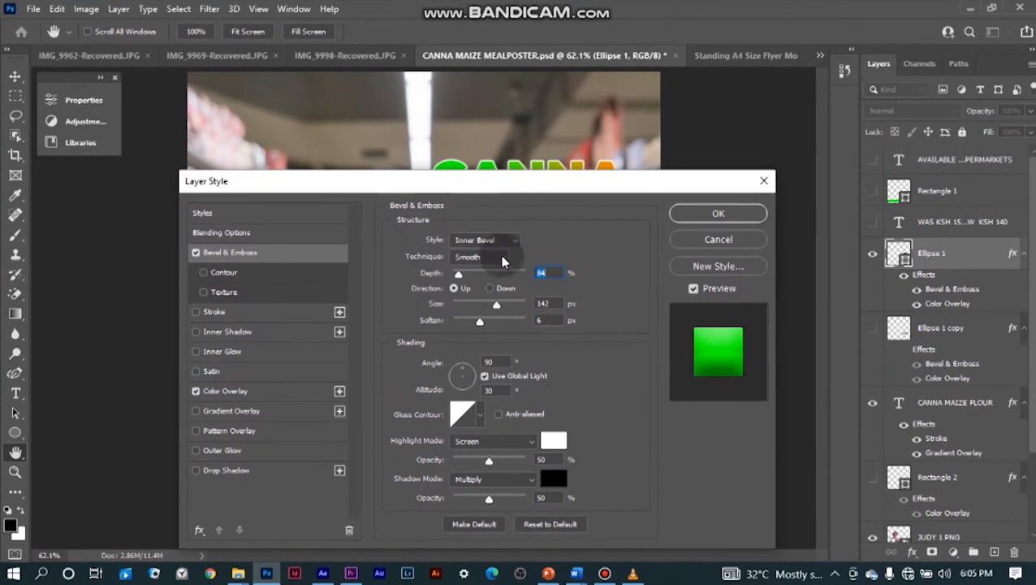
{"action": "left_click", "coordinate": [500, 258]}
{"action": "left_click", "coordinate": [501, 264]}
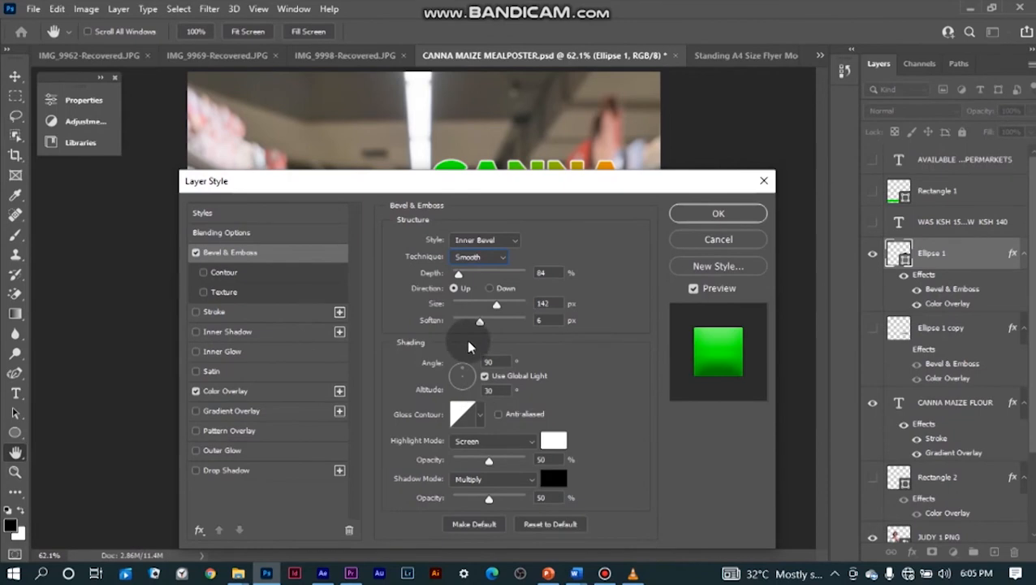
Check the Color Overlay colour of the Ellipse 1 layer and accept the layer style
{"action": "left_click", "coordinate": [235, 393]}
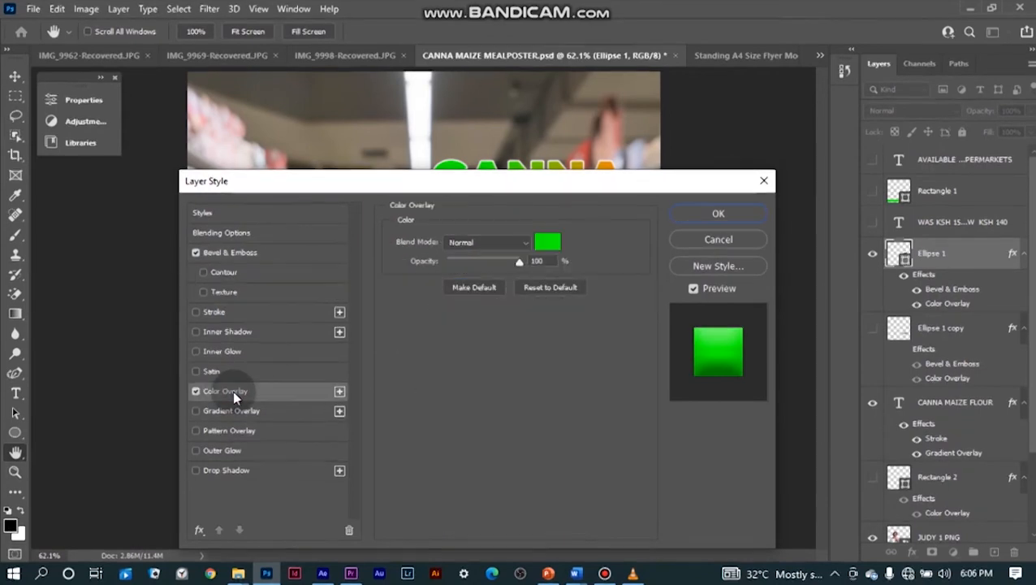
{"action": "left_click", "coordinate": [550, 242]}
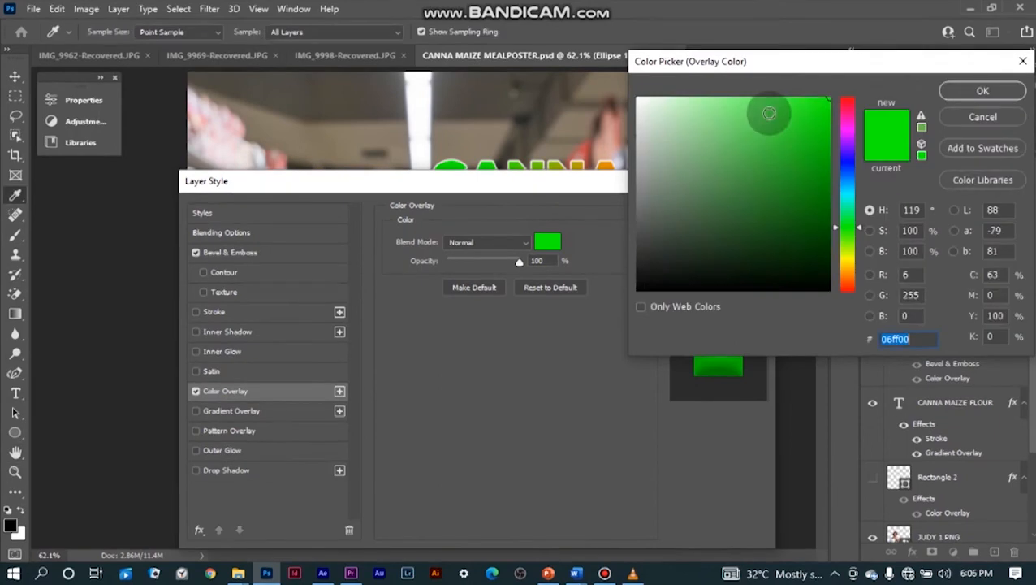
{"action": "left_click", "coordinate": [979, 91]}
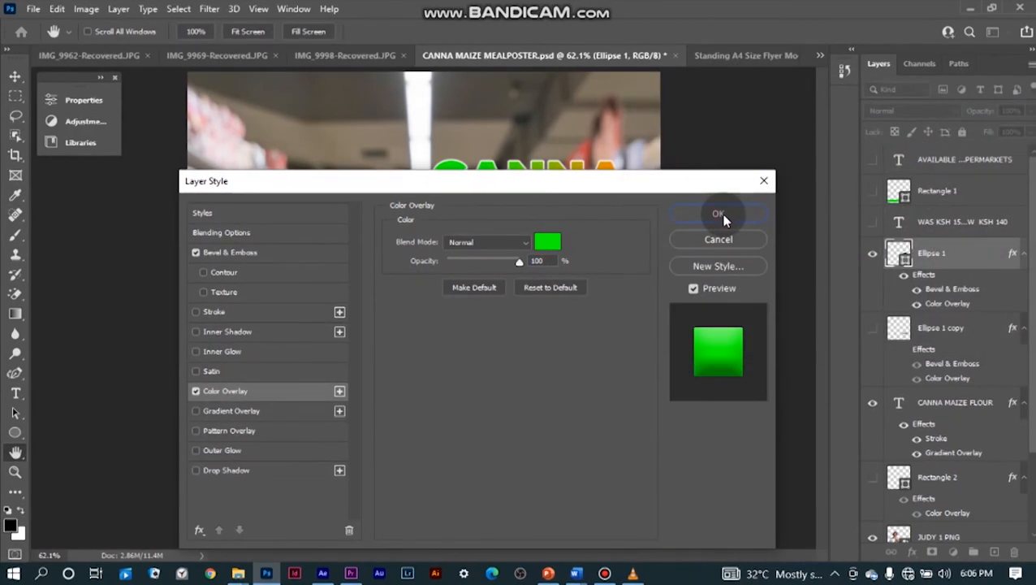
{"action": "left_click", "coordinate": [721, 215]}
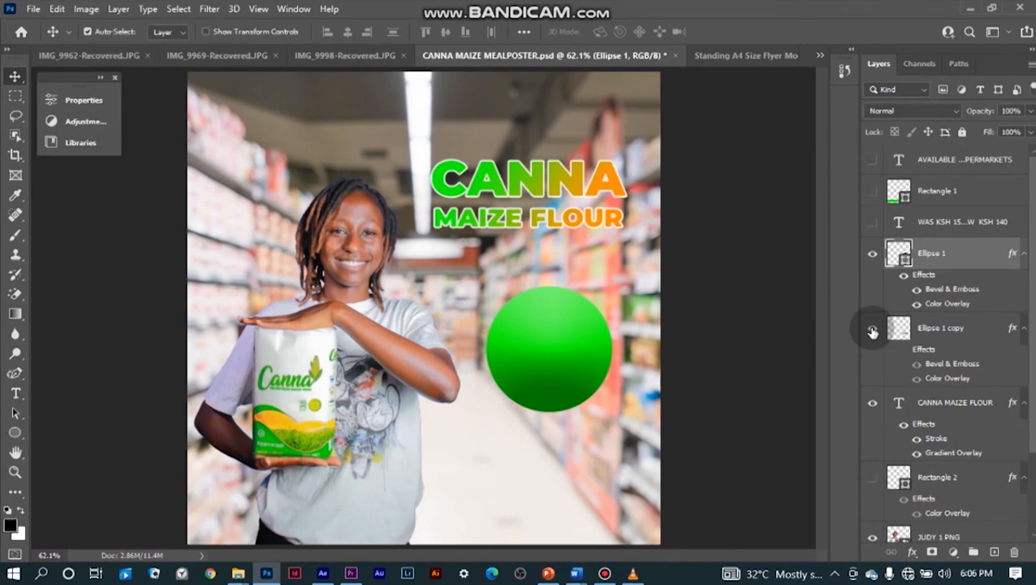
Show the Ellipse 1 copy shadow layer and the WAS KSH 150 NOW KSH 140 price text layer
{"action": "left_click", "coordinate": [872, 331]}
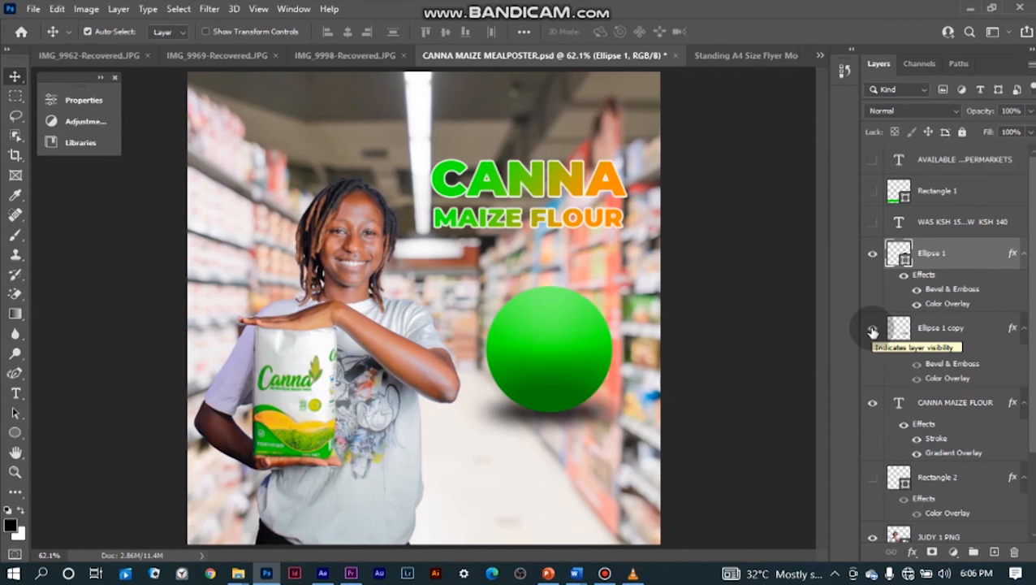
{"action": "left_click", "coordinate": [872, 223]}
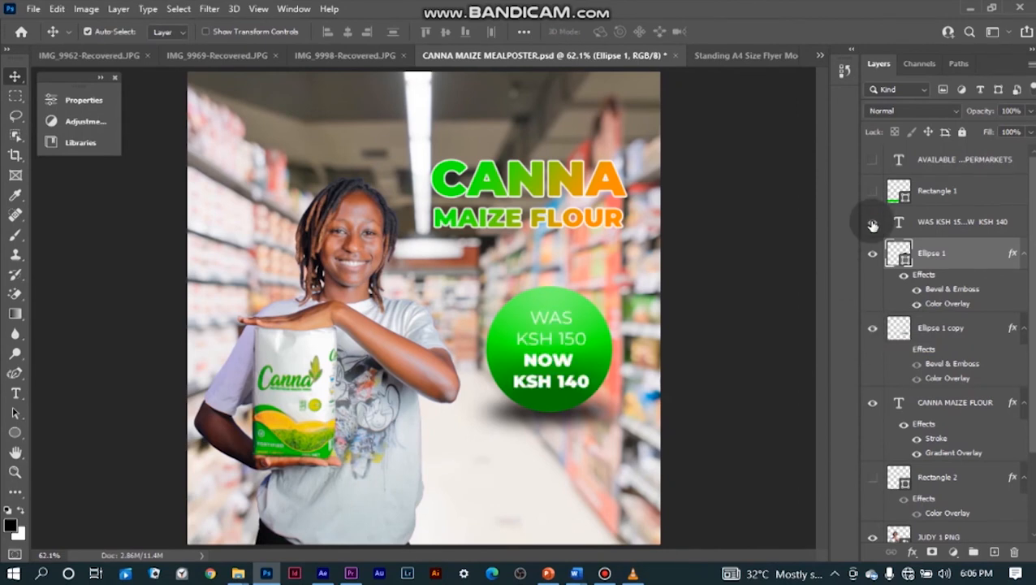
{"action": "left_click", "coordinate": [873, 224]}
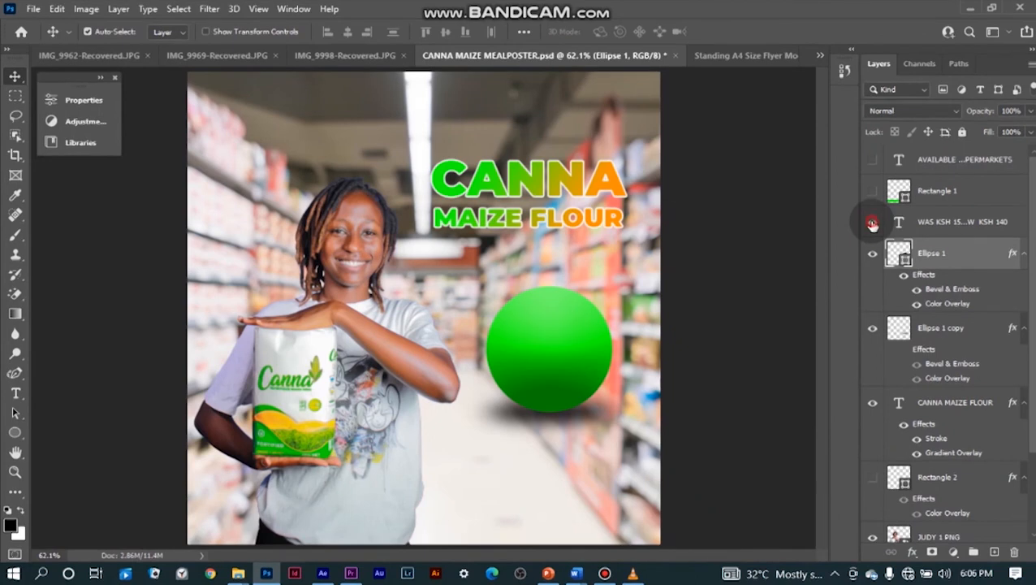
{"action": "left_click", "coordinate": [874, 224]}
{"action": "left_click", "coordinate": [874, 224]}
{"action": "left_click", "coordinate": [873, 224]}
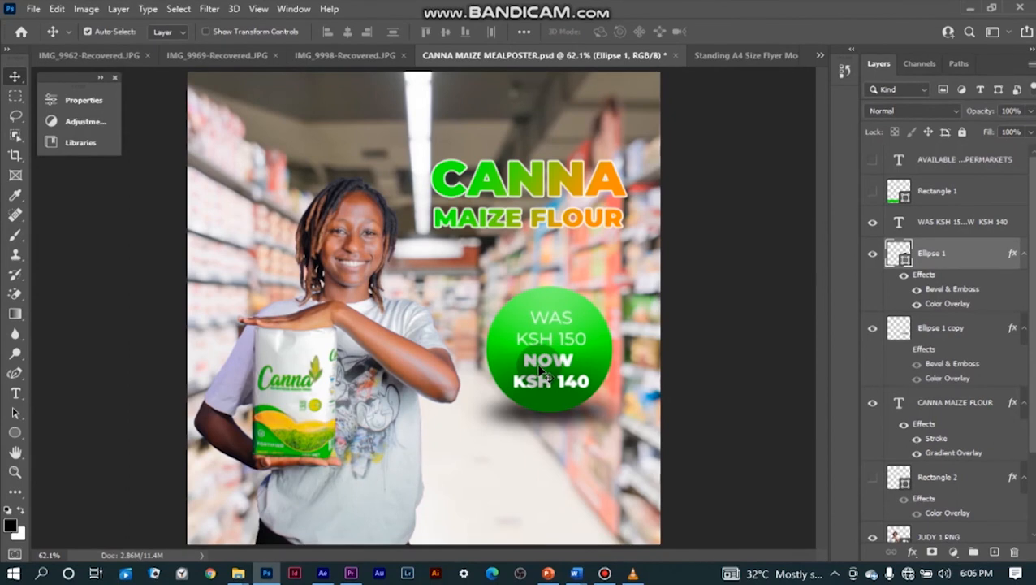
Show the Rectangle 2 layer with the green border frame around the poster
{"action": "left_click", "coordinate": [873, 480]}
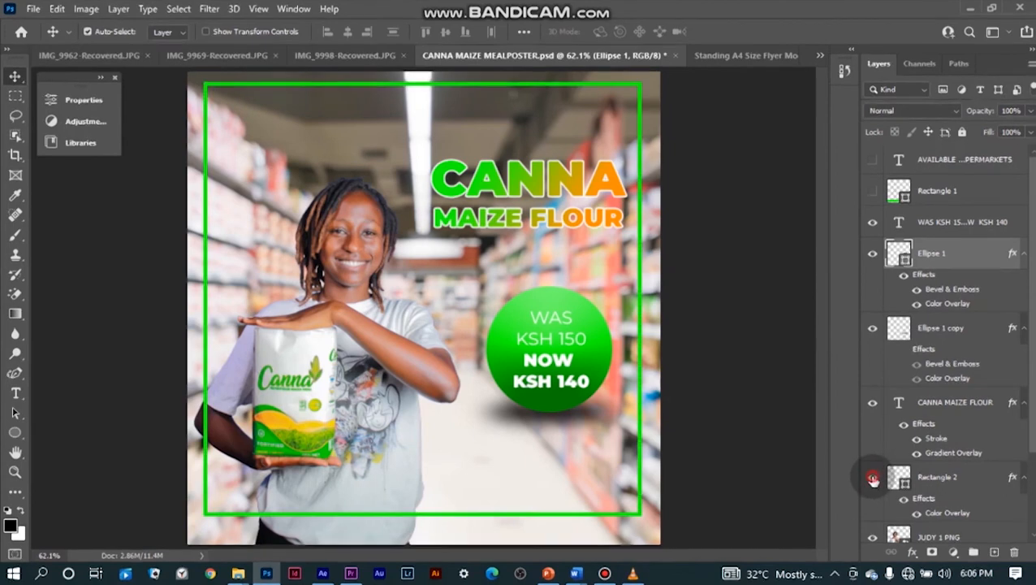
{"action": "left_click", "coordinate": [873, 480]}
{"action": "left_click", "coordinate": [873, 480]}
{"action": "left_click", "coordinate": [11, 437]}
{"action": "left_click", "coordinate": [60, 430]}
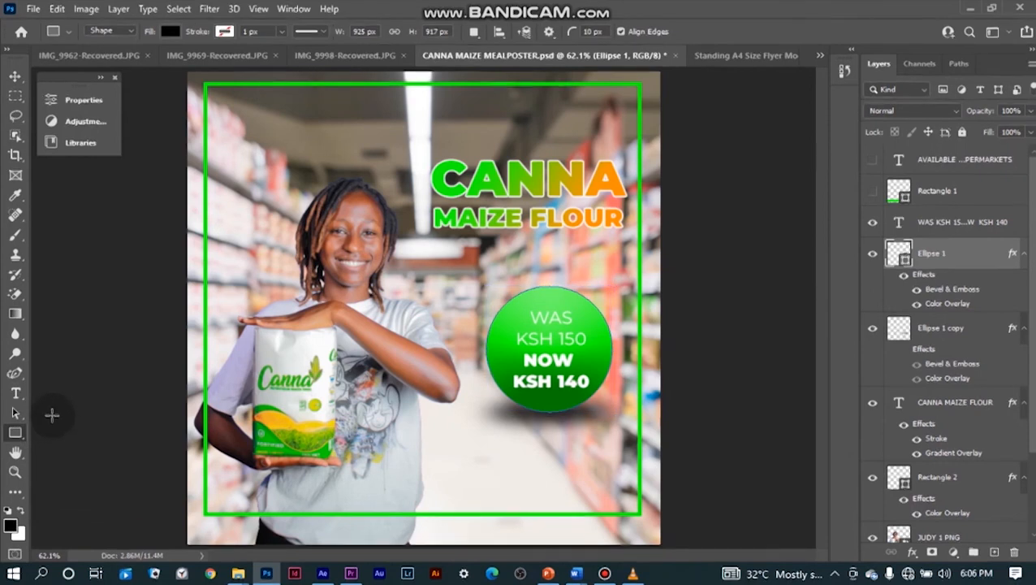
{"action": "left_click", "coordinate": [68, 221]}
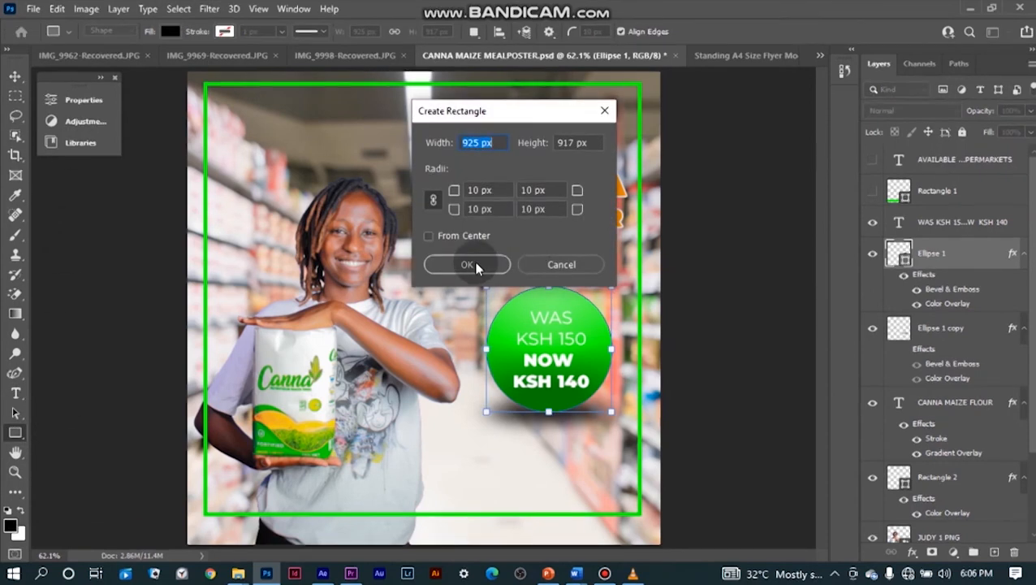
{"action": "left_click", "coordinate": [556, 266]}
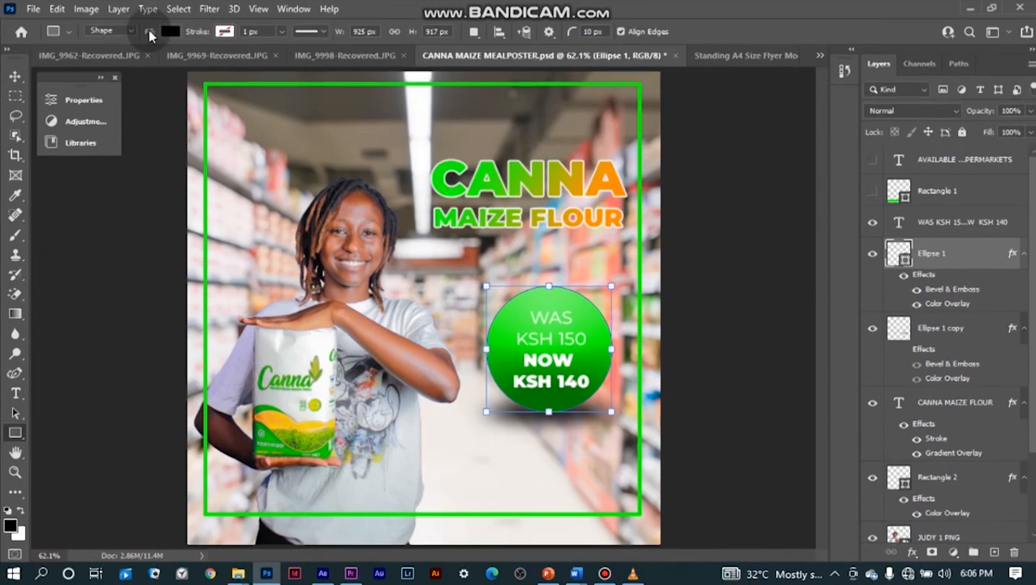
{"action": "left_click", "coordinate": [15, 77]}
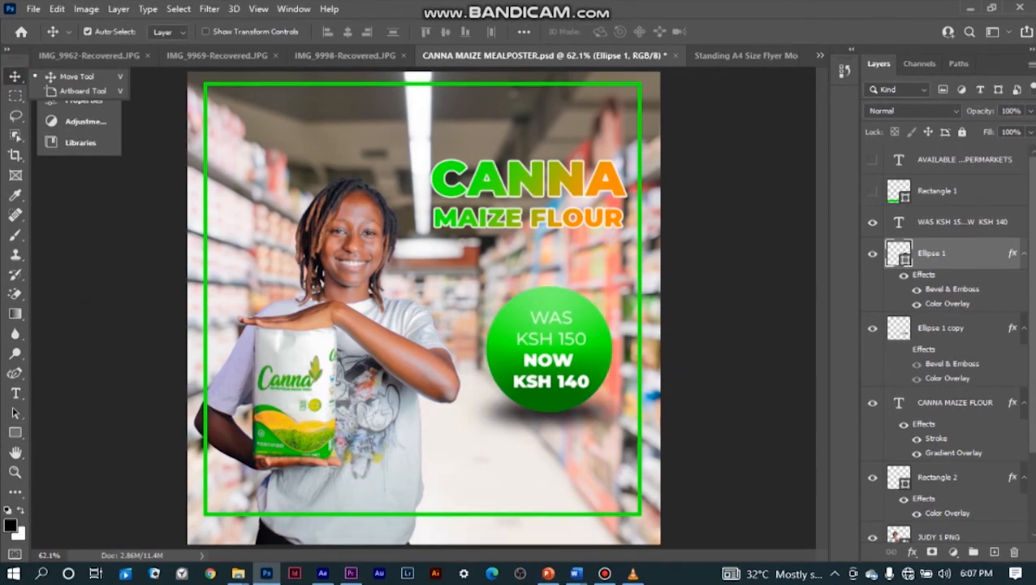
Show the Rectangle 1 green banner layer and the AVAILABLE IN ALL NAIVAS, QUICK MART & CARREFOUR SUPERMARKETS text layer
{"action": "left_click_drag", "start_coordinate": [1034, 431], "coordinate": [1033, 450]}
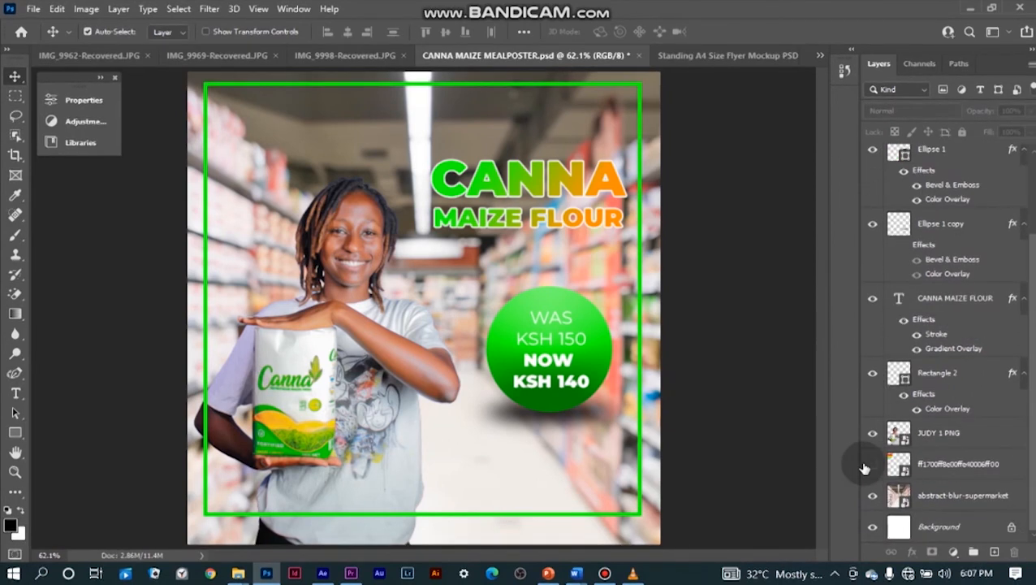
{"action": "left_click_drag", "start_coordinate": [1027, 351], "coordinate": [1027, 278]}
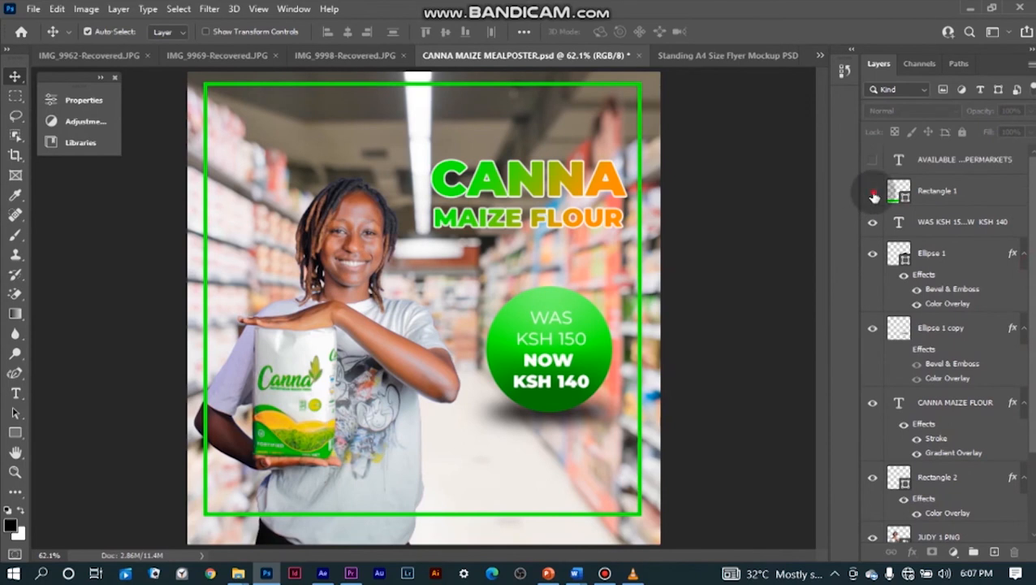
{"action": "left_click", "coordinate": [873, 194]}
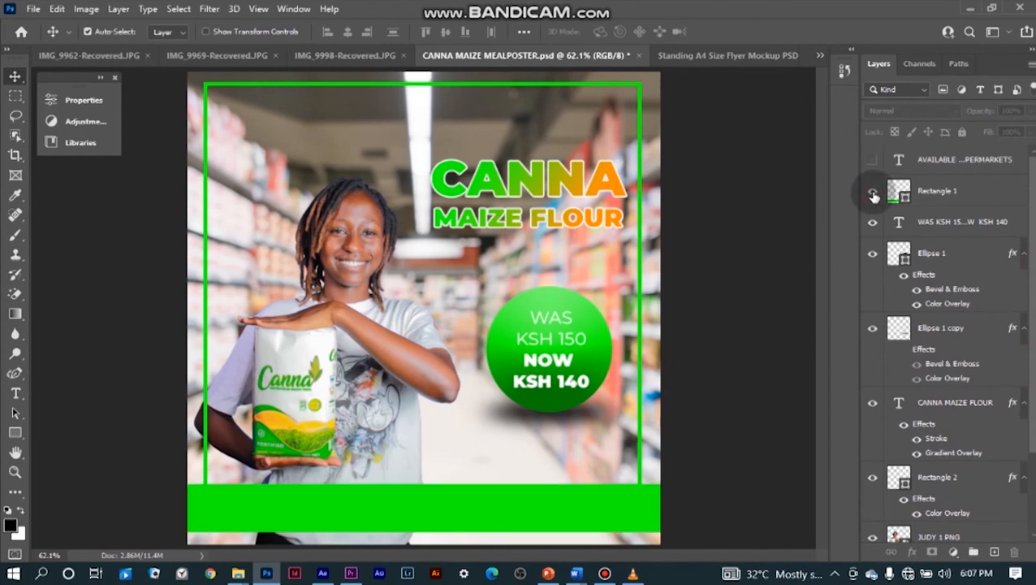
{"action": "left_click", "coordinate": [872, 161]}
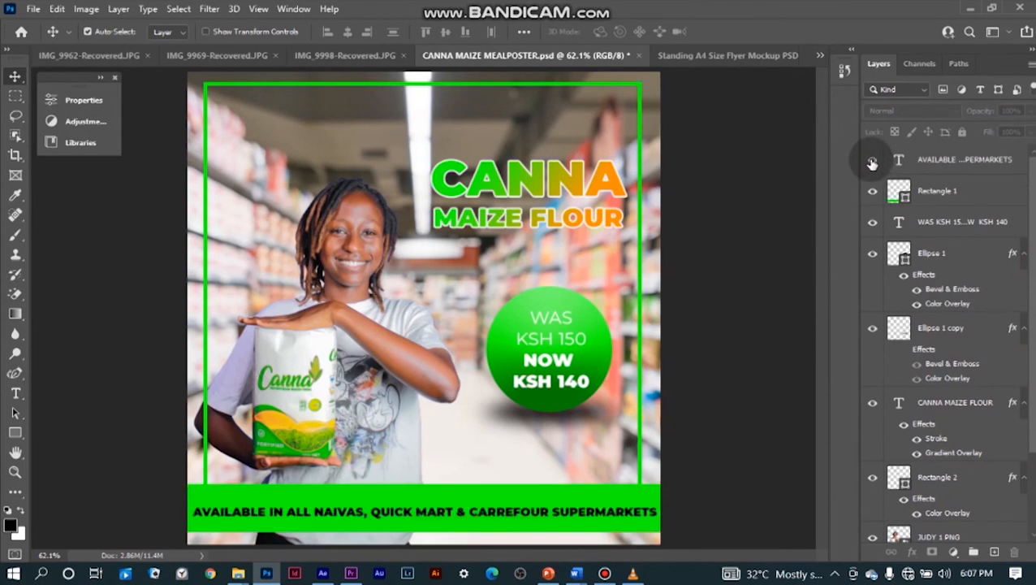